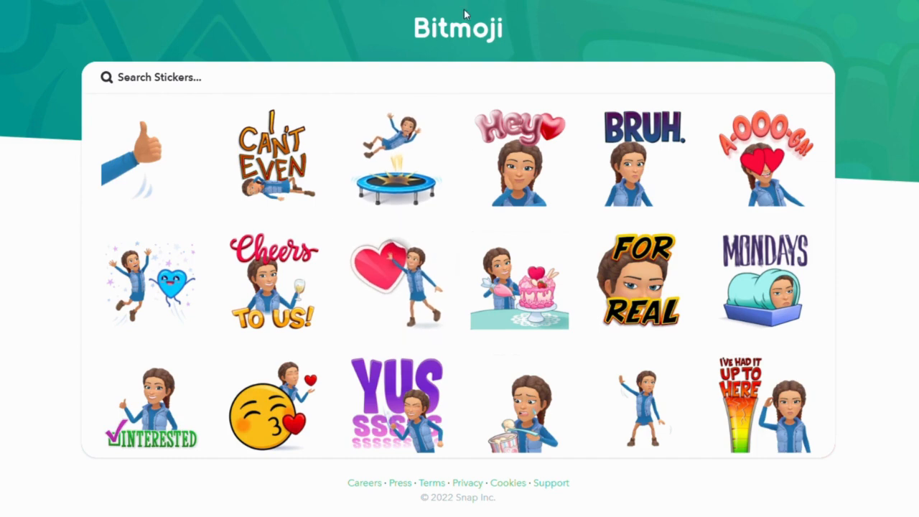
Search the Bitmoji stickers for "happy"
scroll(494, 62, up, 3)
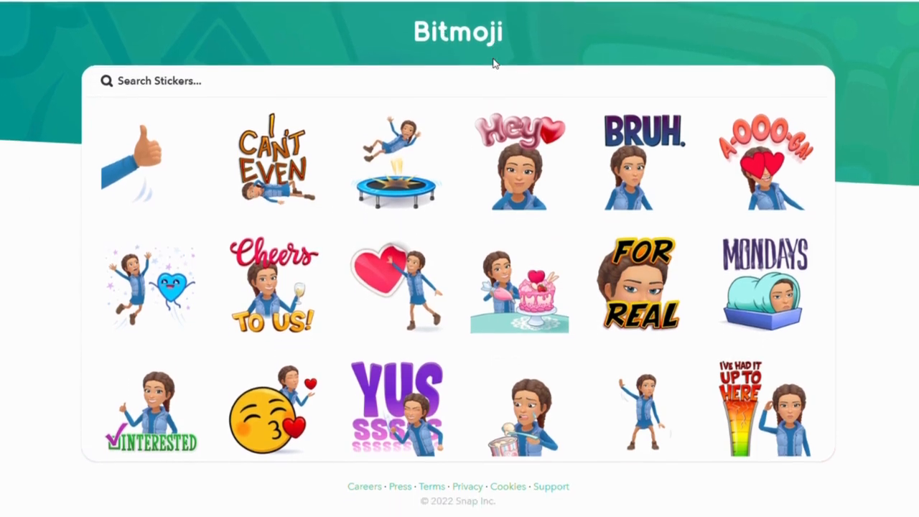
scroll(361, 224, down, 5)
scroll(361, 224, up, 5)
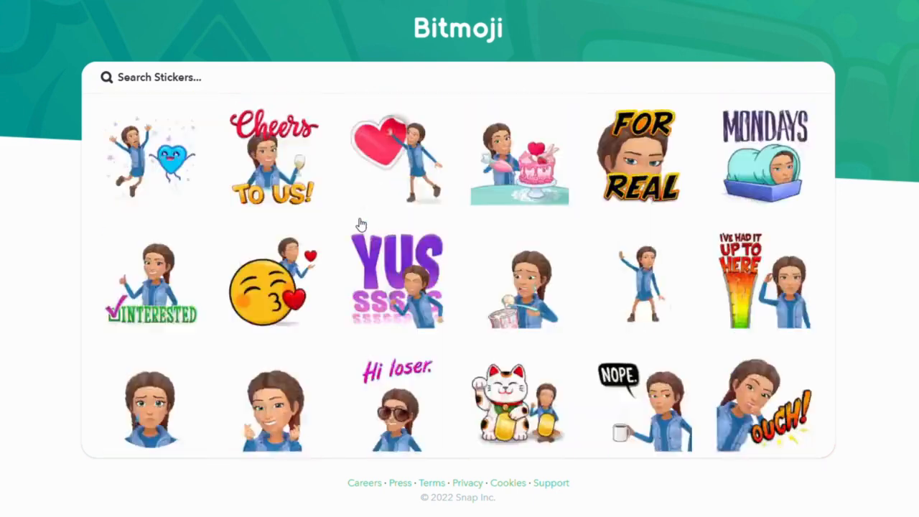
text(h)
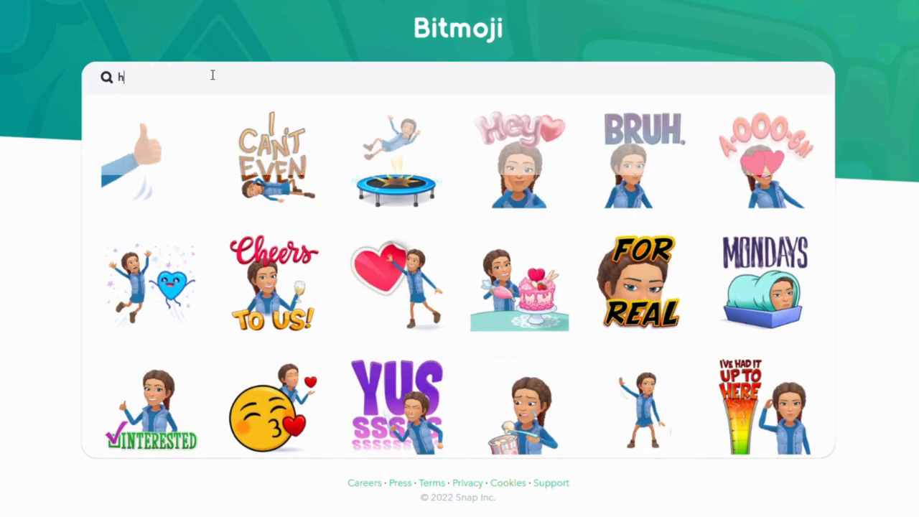
text(appy)
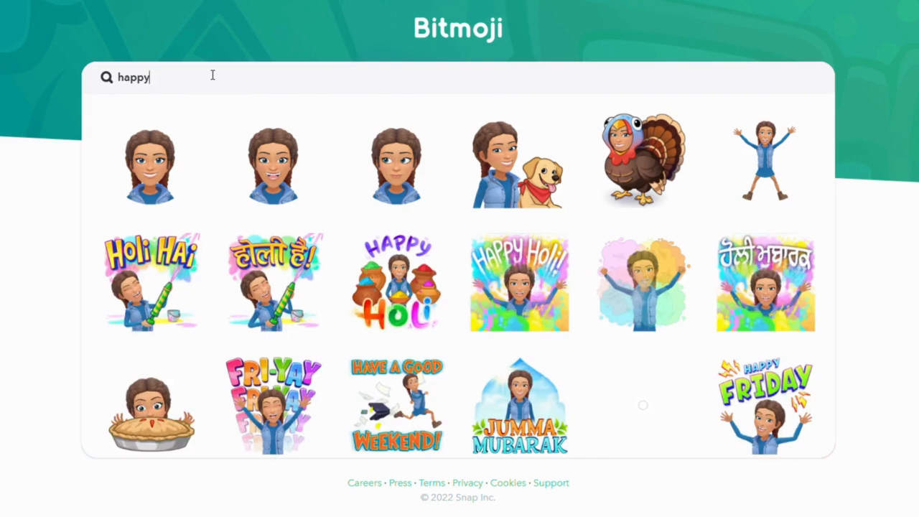
Copy the sticker of the avatar eating a piece of a smiling birthday cake to the clipboard
scroll(603, 325, down, 8)
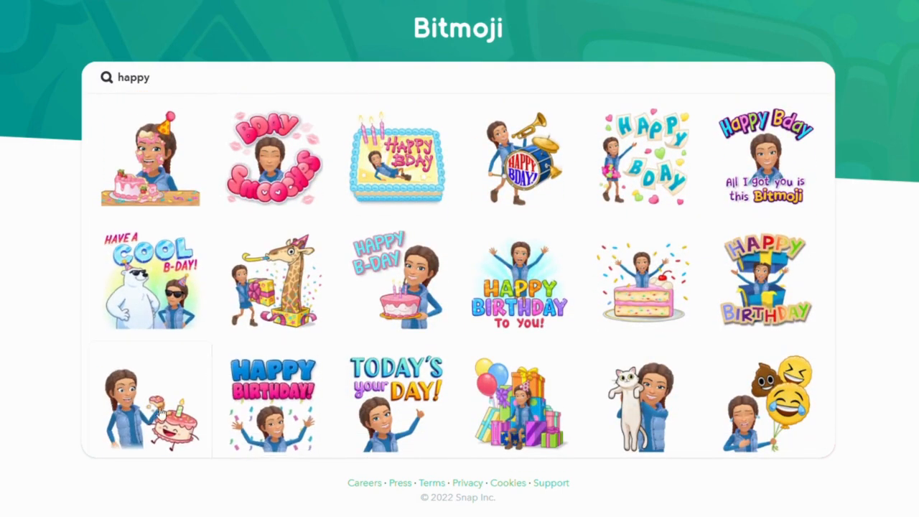
right_click(161, 410)
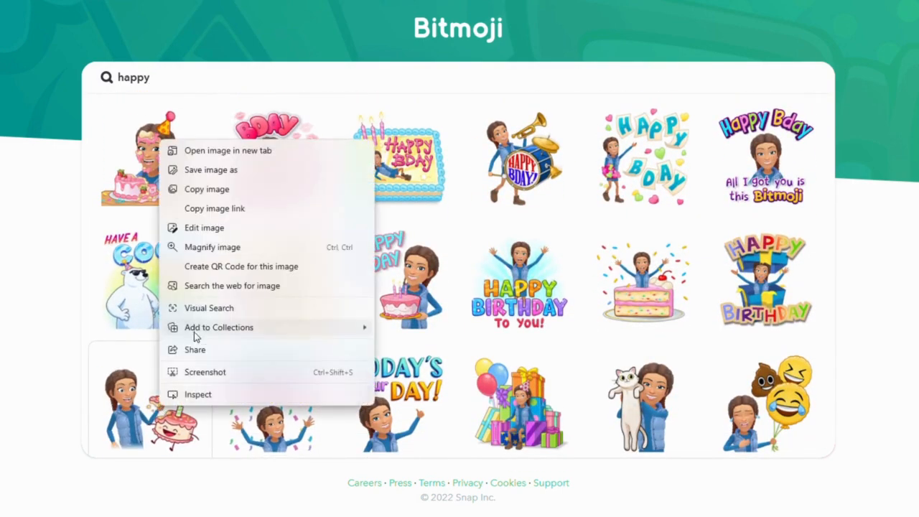
click(161, 402)
click(439, 350)
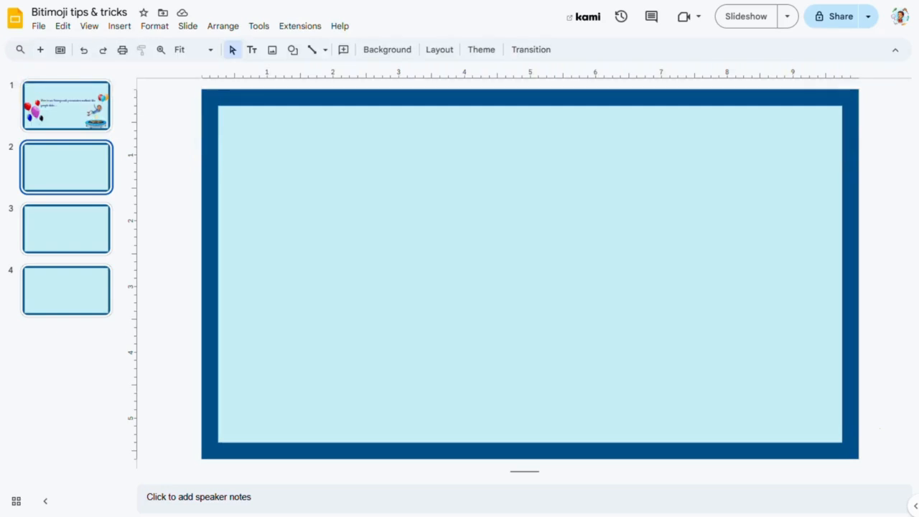
Switch to the Google Slides presentation "Bitimoji tips & tricks" and paste the copied cake sticker onto slide 2
right_click(400, 201)
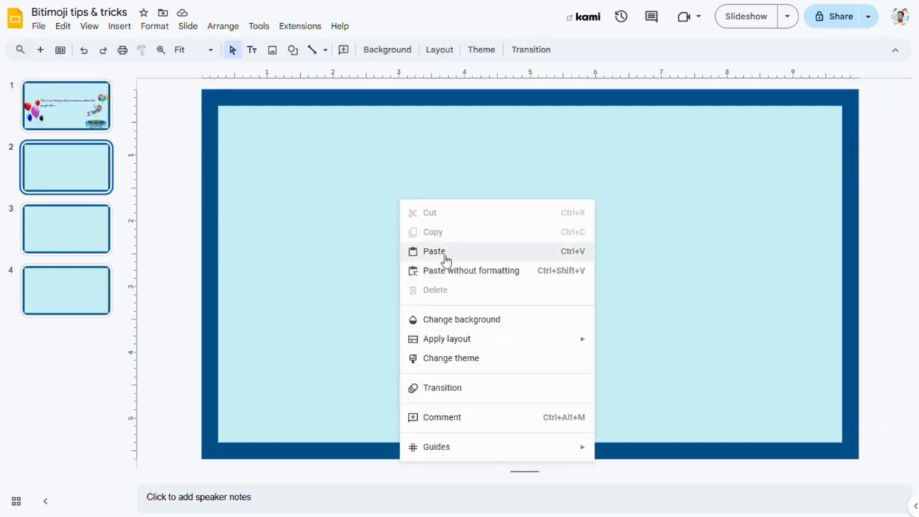
click(433, 252)
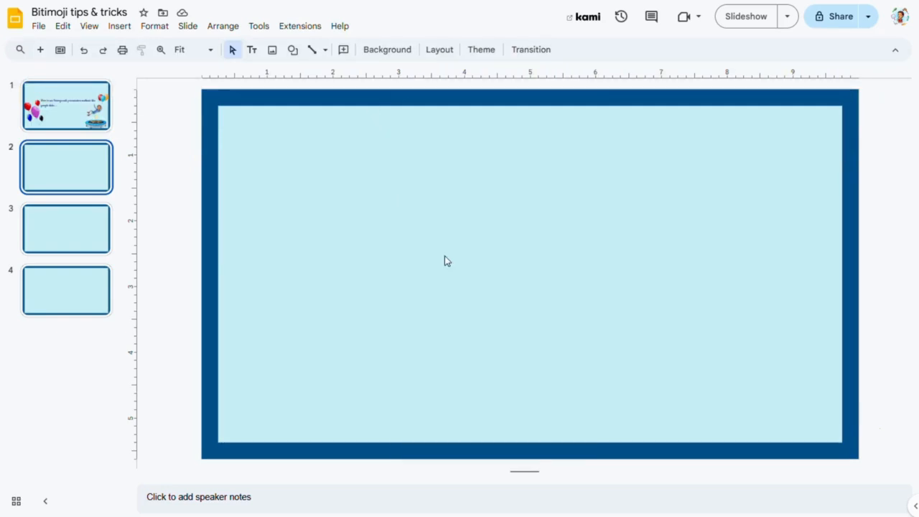
click(626, 366)
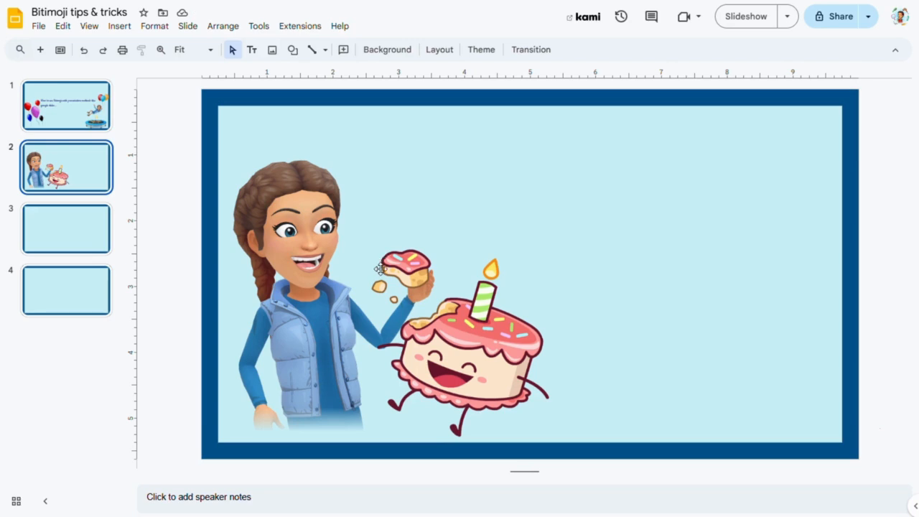
Move the cake sticker on slide 2 down so that its feet rest on the blue border's lower inner edge
click(362, 296)
drag(362, 296, 373, 337)
click(597, 357)
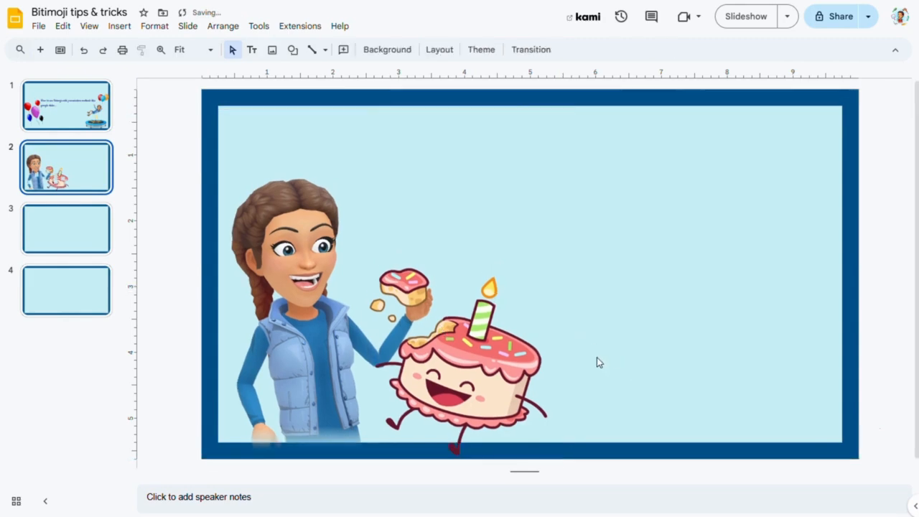
click(325, 339)
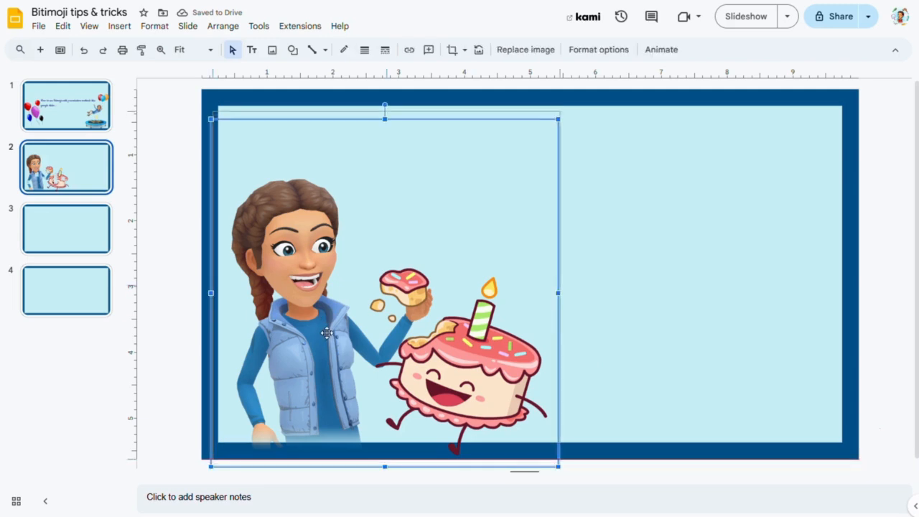
drag(326, 339, 327, 327)
click(617, 374)
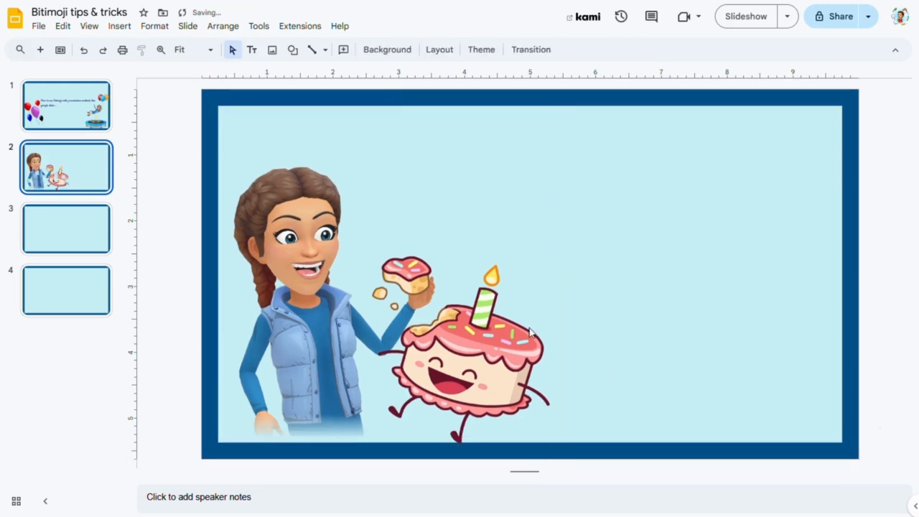
Insert word art reading "Happy Birthday!" on slide 2
click(117, 27)
mouse_move(130, 48)
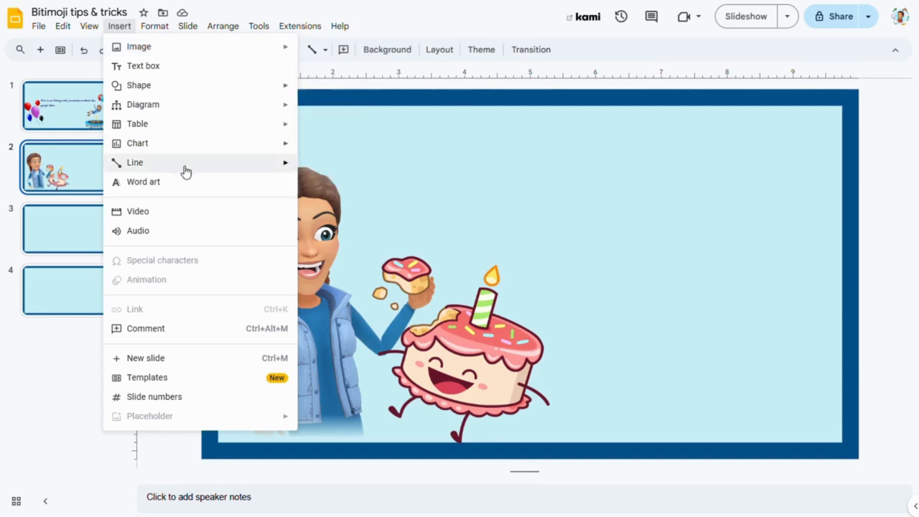
click(179, 186)
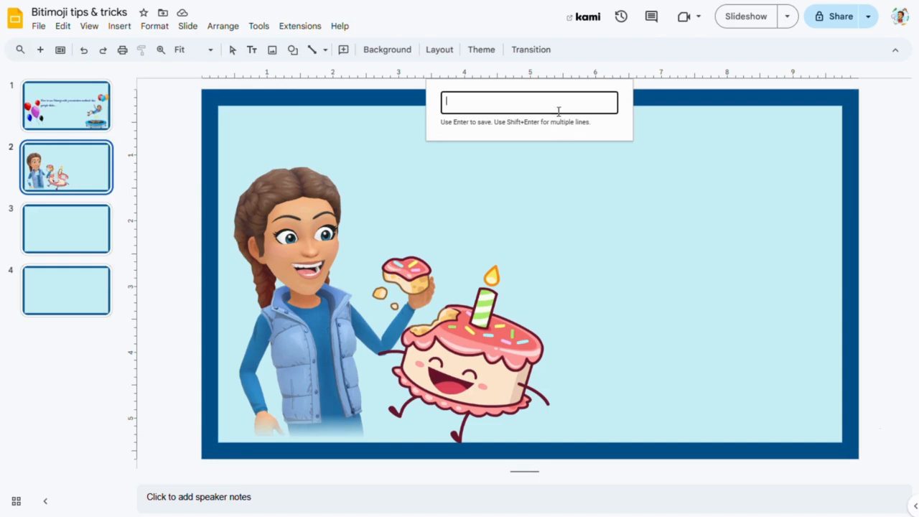
text(Hap)
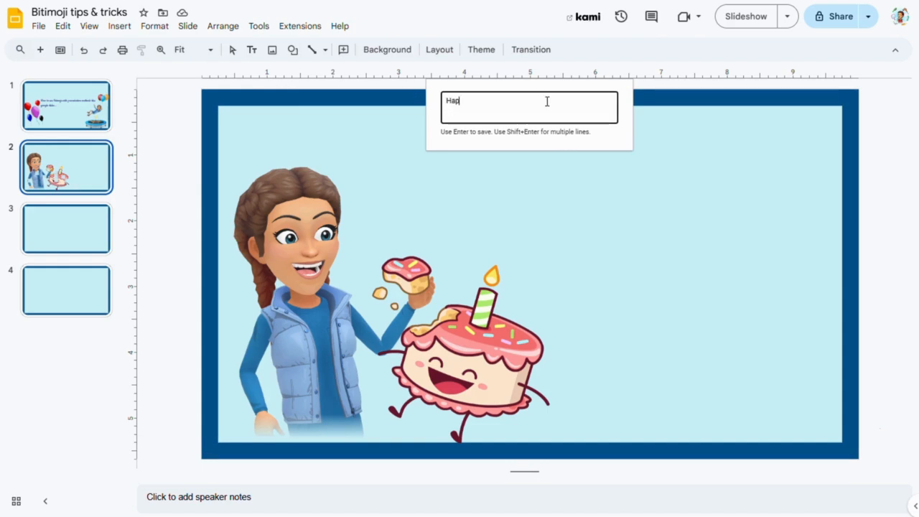
text(py Birthday!)
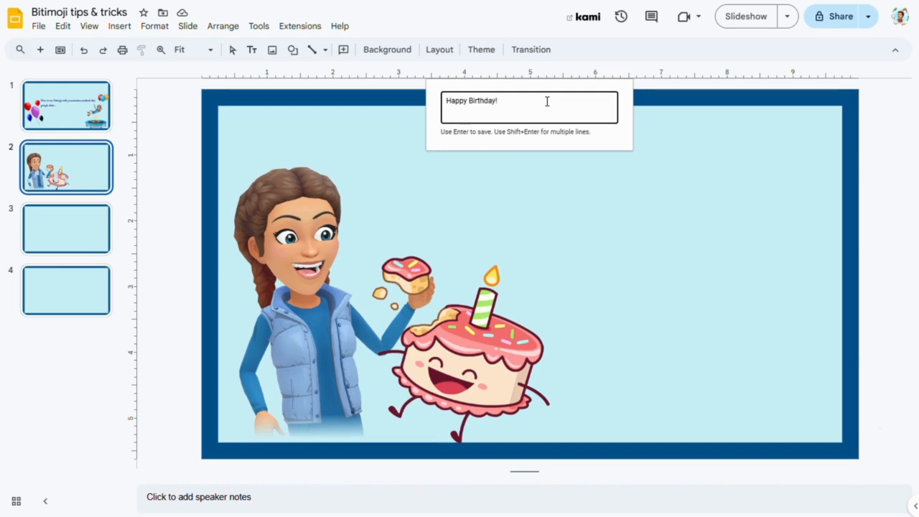
key(Return)
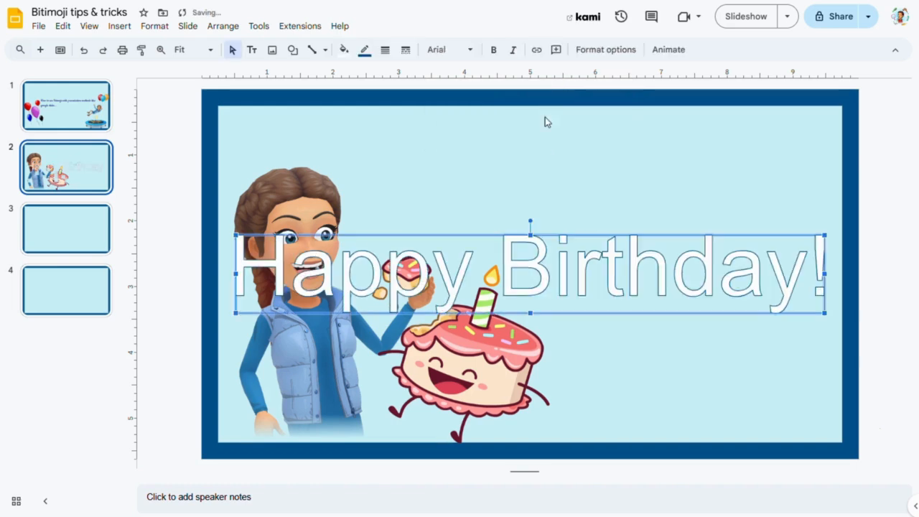
Shrink the "Happy Birthday!" word art and place it above the cake, beside the avatar's head
drag(236, 235, 461, 280)
drag(547, 302, 527, 214)
drag(442, 194, 418, 163)
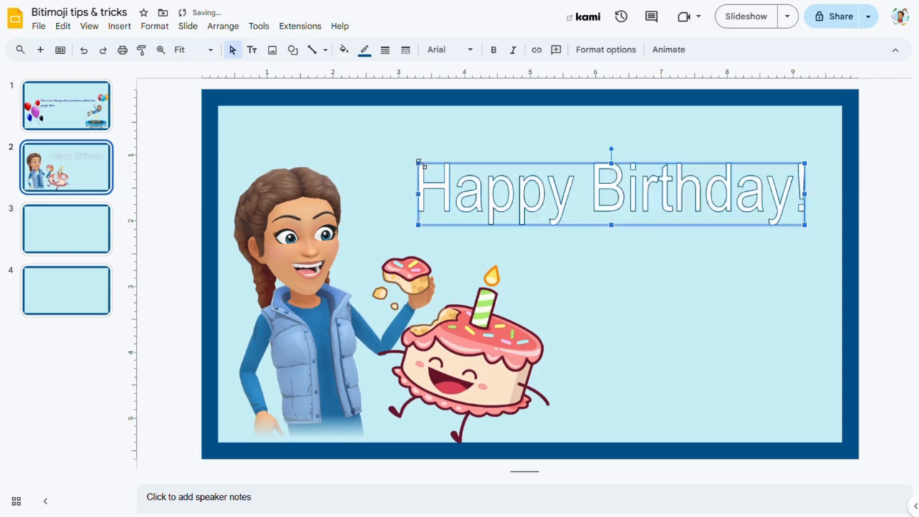
click(673, 247)
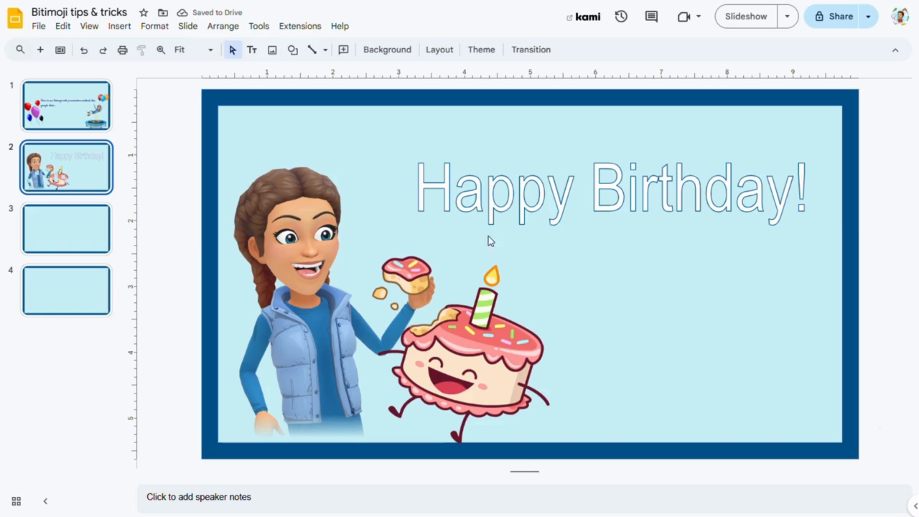
drag(483, 200, 489, 200)
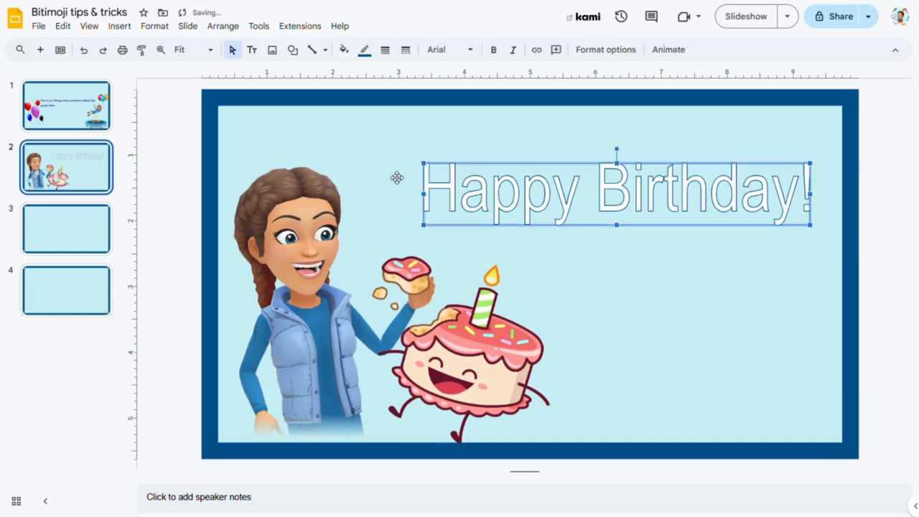
click(130, 30)
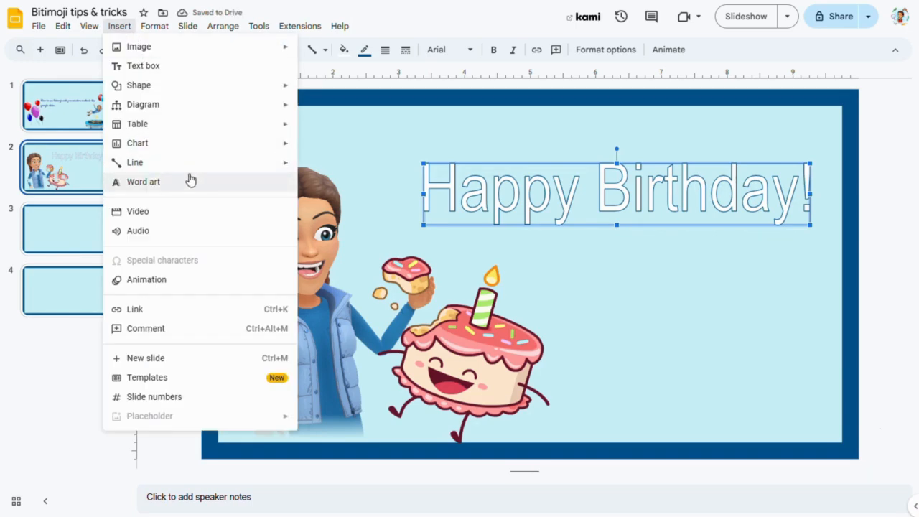
click(533, 200)
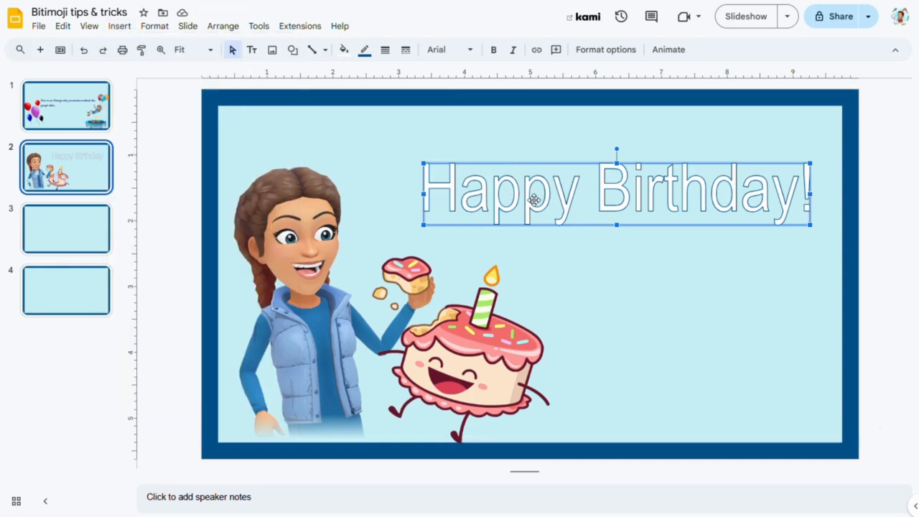
right_click(533, 198)
click(435, 192)
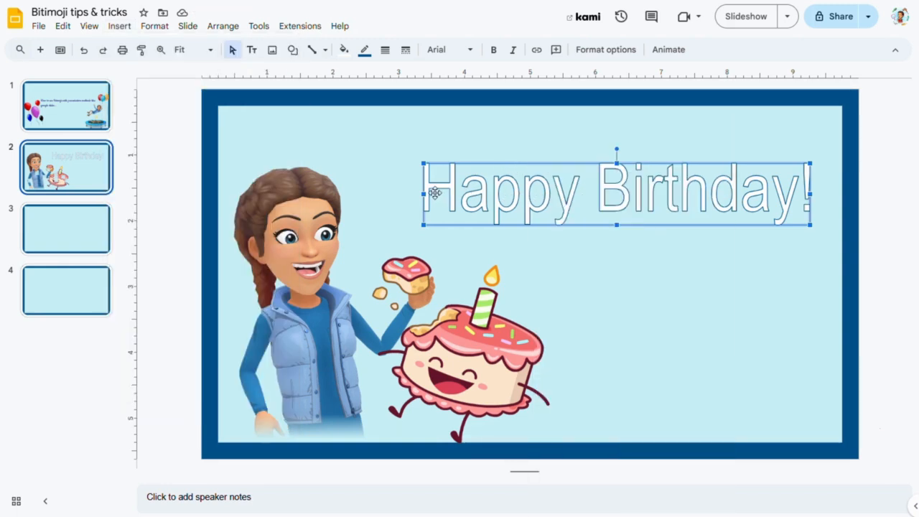
Try light cyan, light orange and light green fill colors on the "Happy Birthday!" word art
click(344, 50)
click(364, 109)
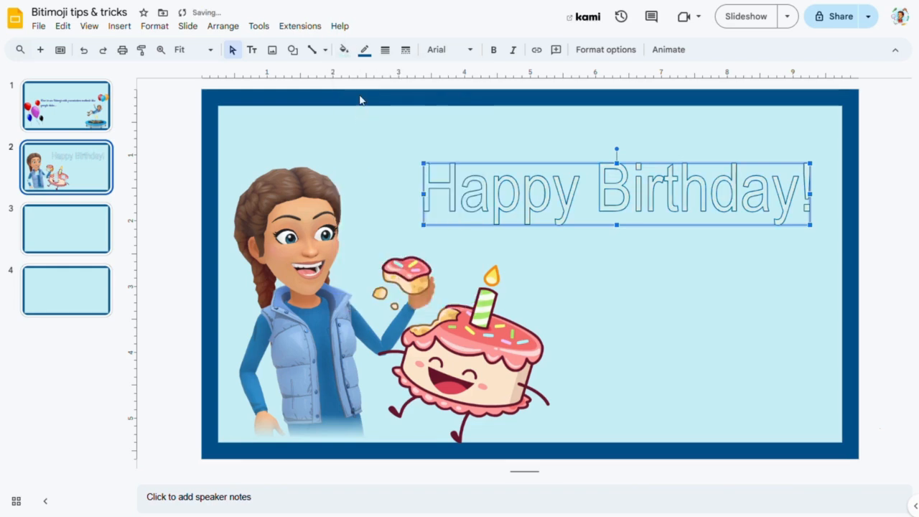
click(345, 50)
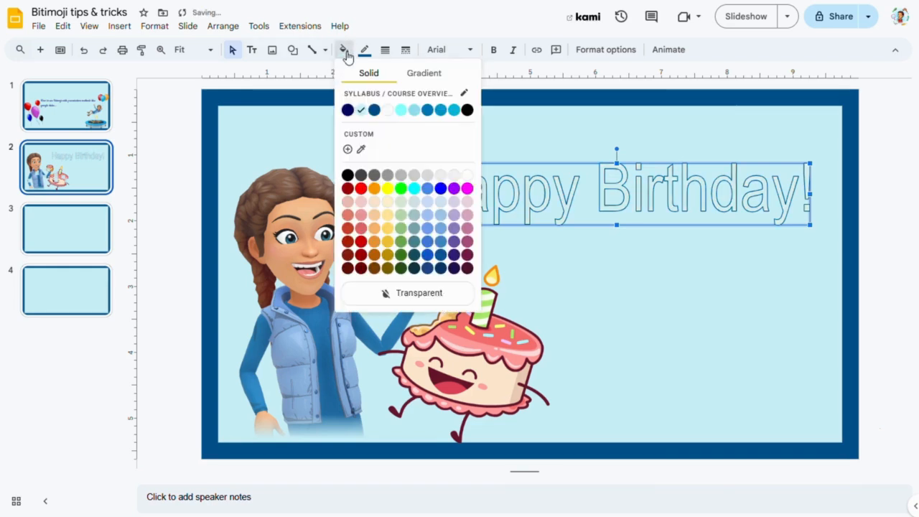
click(375, 203)
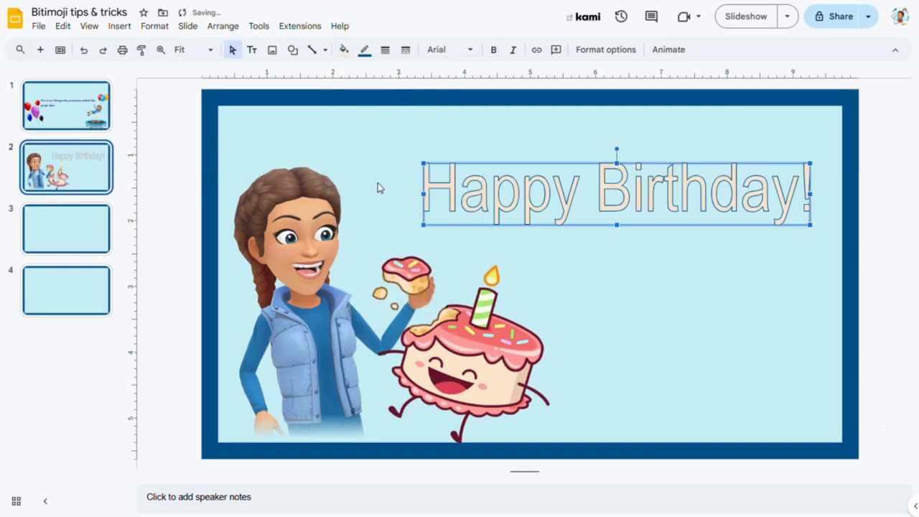
click(344, 49)
click(400, 217)
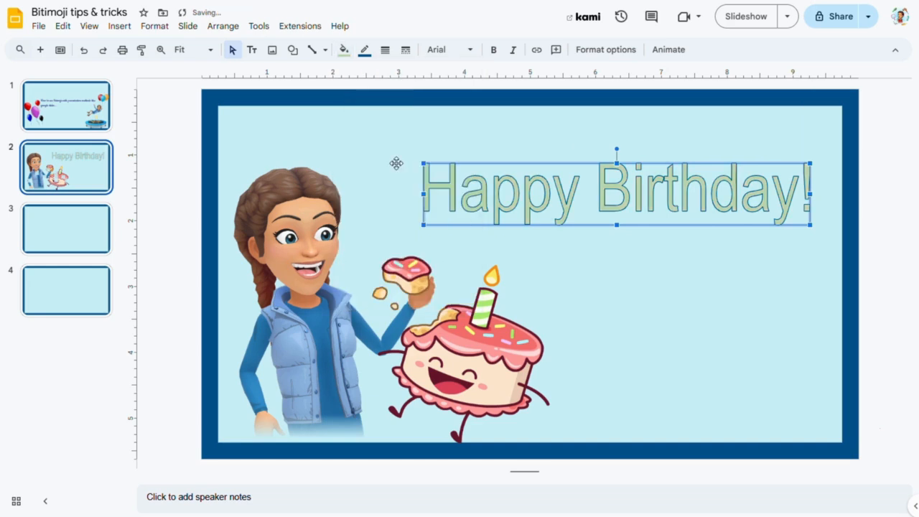
Set the fill color of the "Happy Birthday!" word art to white and deselect it
click(344, 50)
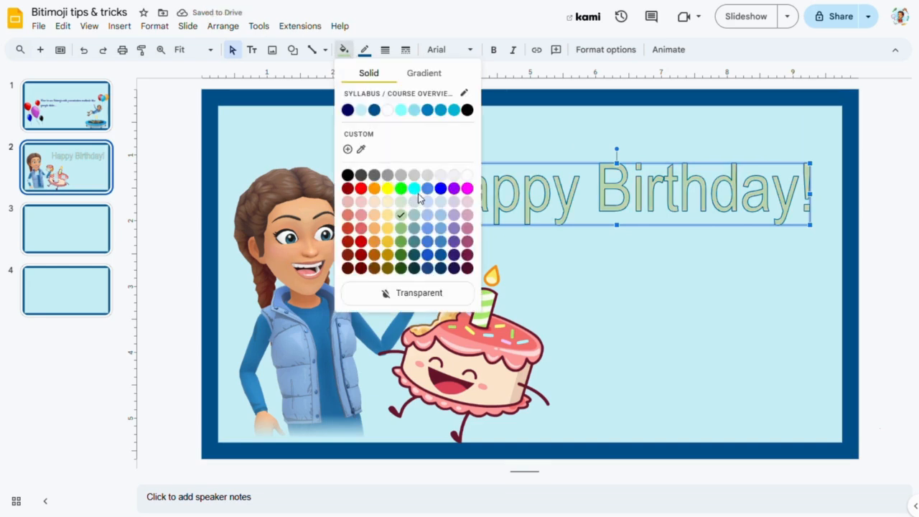
click(467, 176)
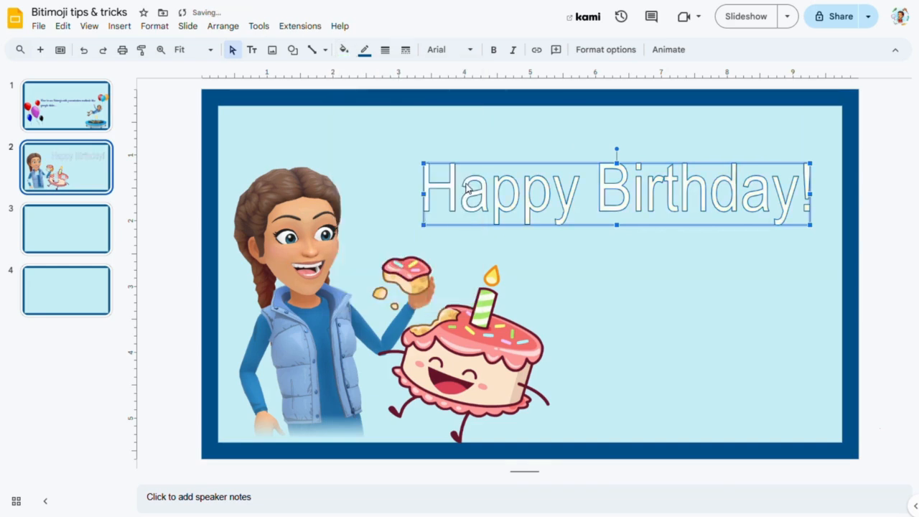
click(390, 209)
click(669, 380)
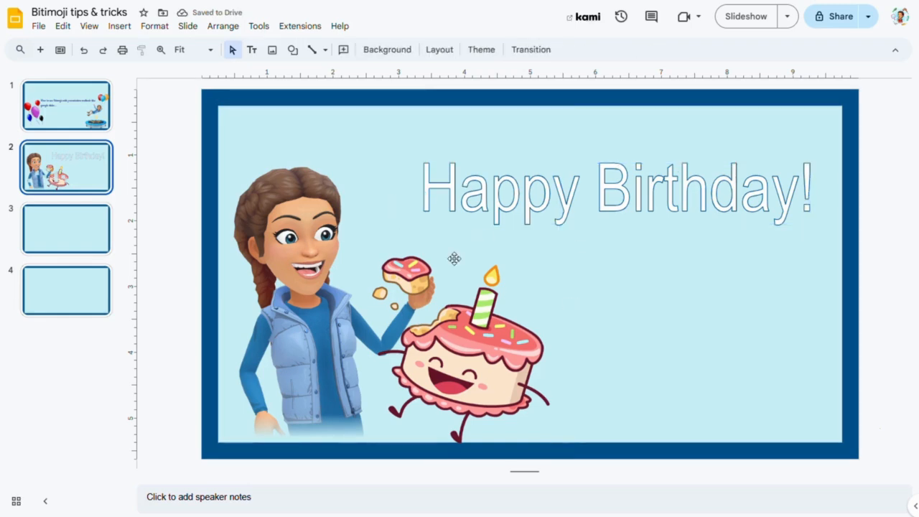
Select slide 3, then find the sticker of the avatar dancing with breakfast foods on the Bitmoji website and copy it to the clipboard
click(82, 237)
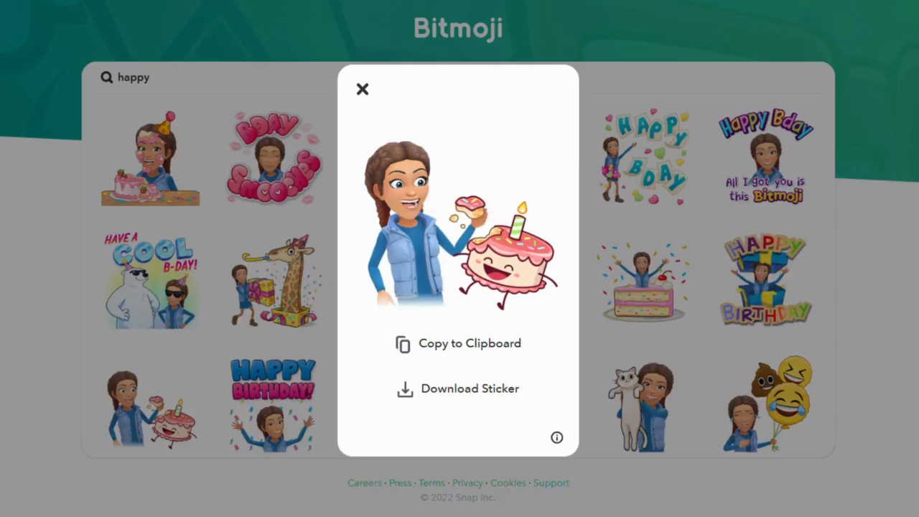
click(362, 91)
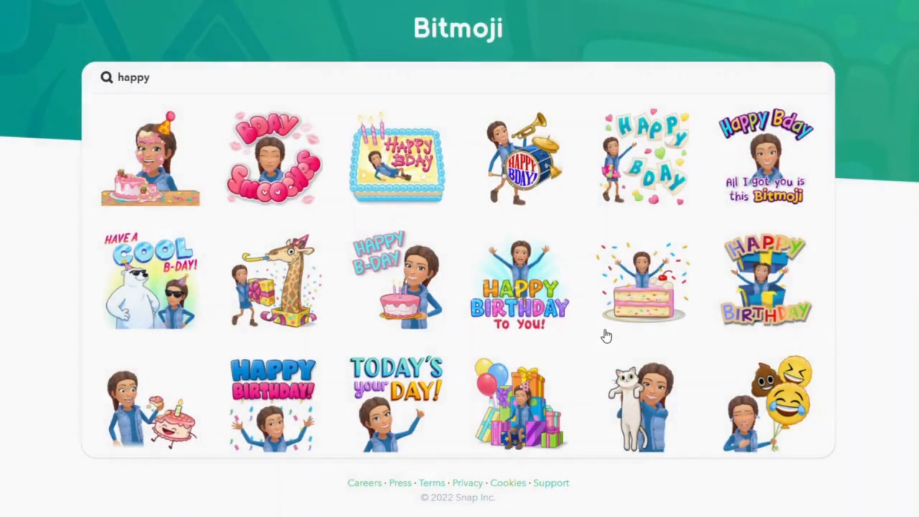
scroll(607, 337, down, 10)
scroll(607, 338, down, 3)
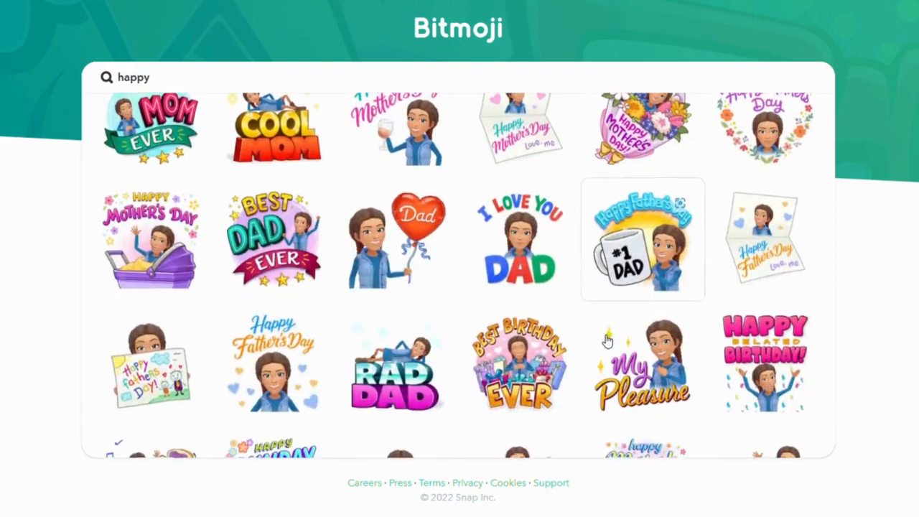
scroll(606, 338, up, 6)
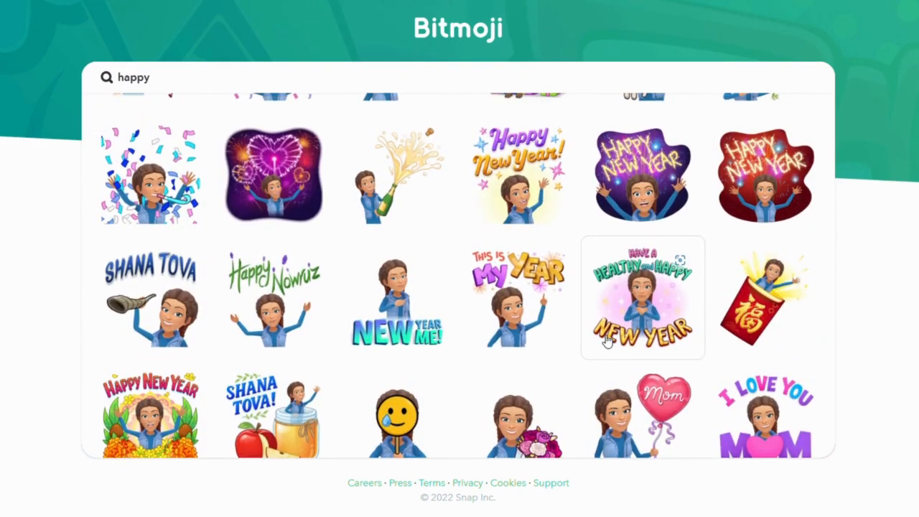
scroll(608, 342, down, 1)
scroll(608, 342, down, 4)
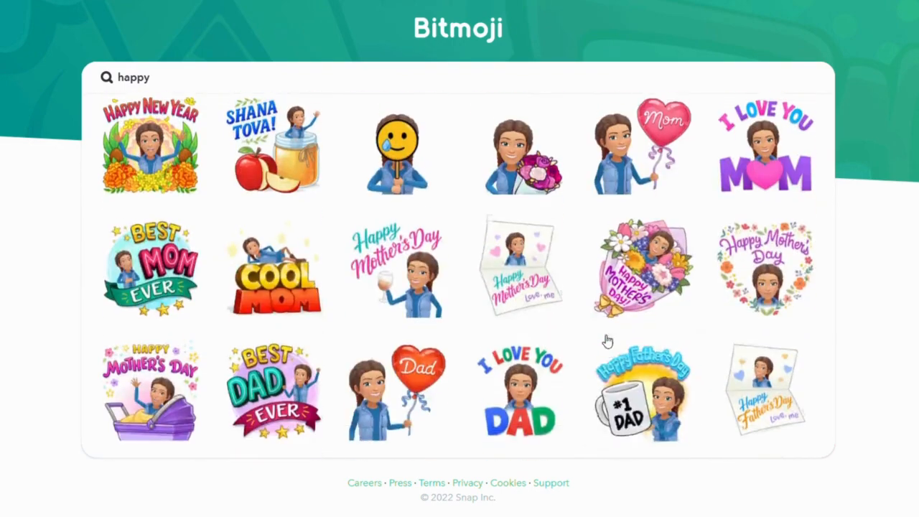
scroll(522, 315, down, 5)
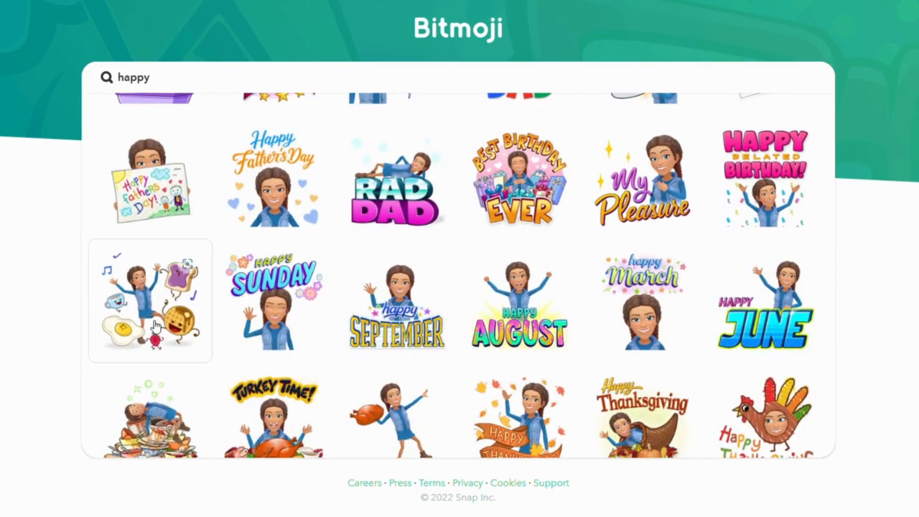
scroll(155, 327, down, 2)
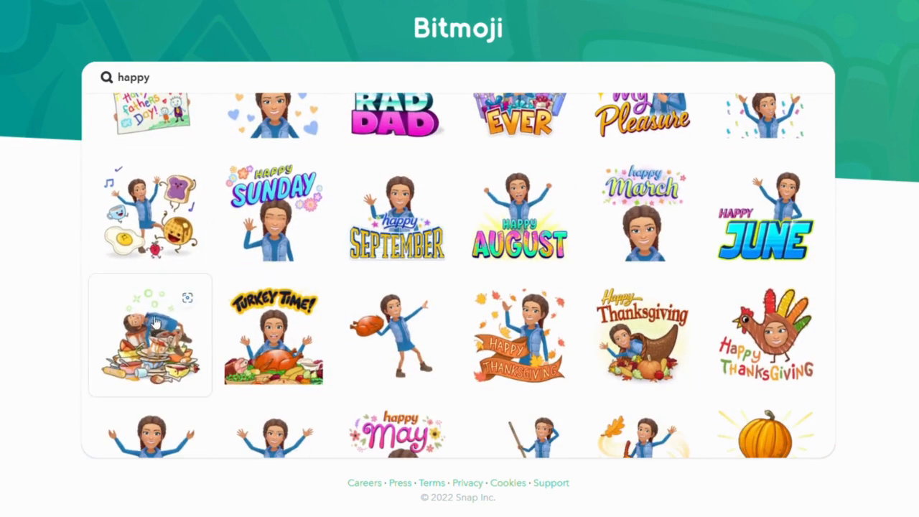
click(156, 251)
click(467, 347)
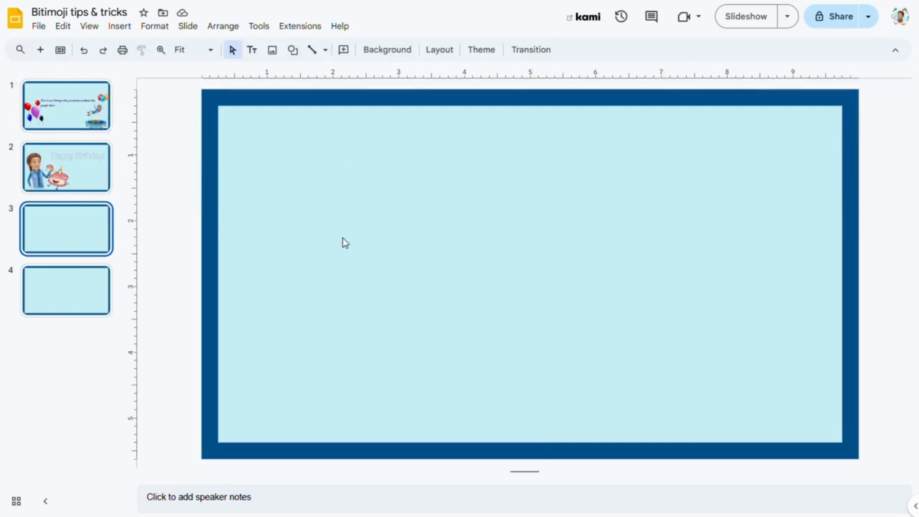
Paste the breakfast sticker onto slide 3, place it in the slide's left half and deselect it
right_click(343, 242)
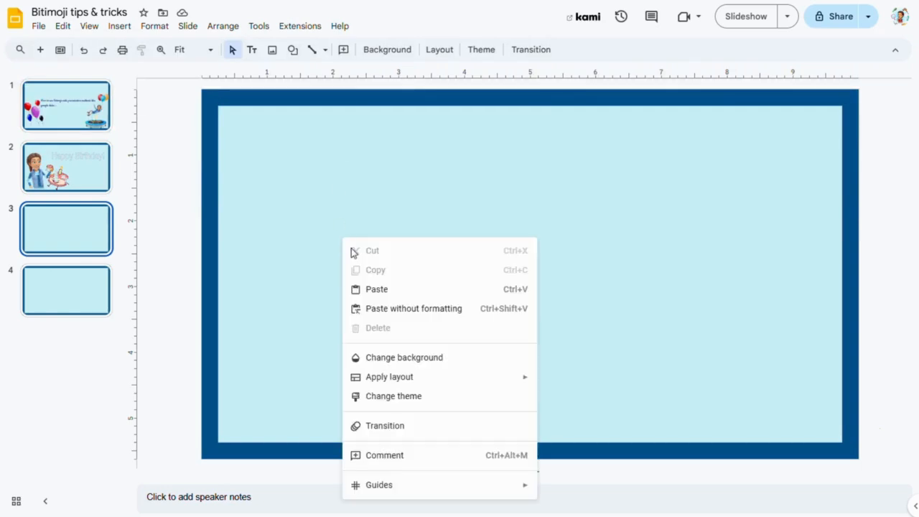
click(391, 291)
mouse_move(422, 288)
mouse_down()
mouse_move(431, 294)
mouse_move(435, 282)
mouse_up()
click(616, 368)
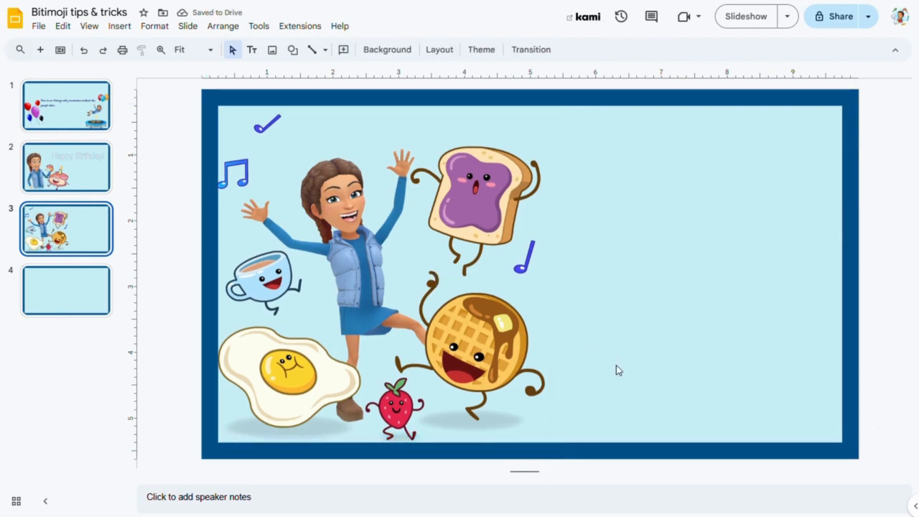
Search the menu commands for "ins" and insert a pie chart on slide 3
click(124, 28)
mouse_move(137, 47)
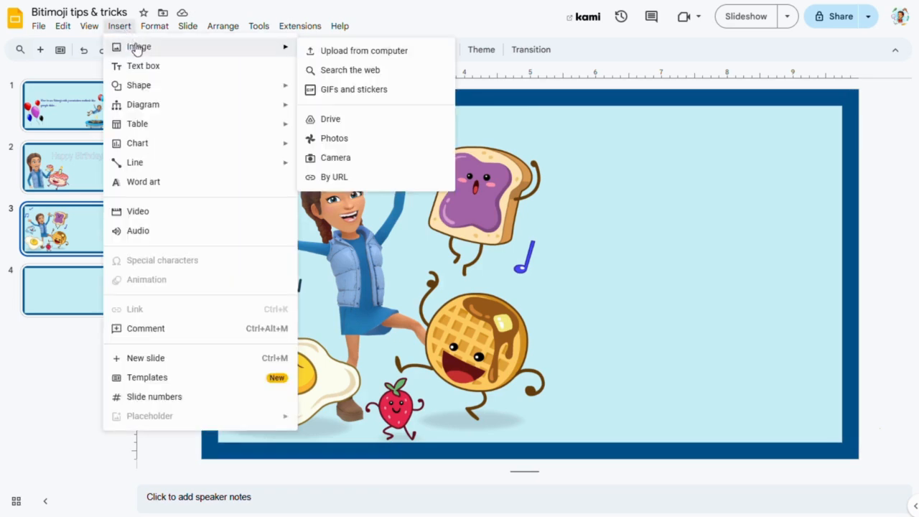
click(343, 36)
click(343, 36)
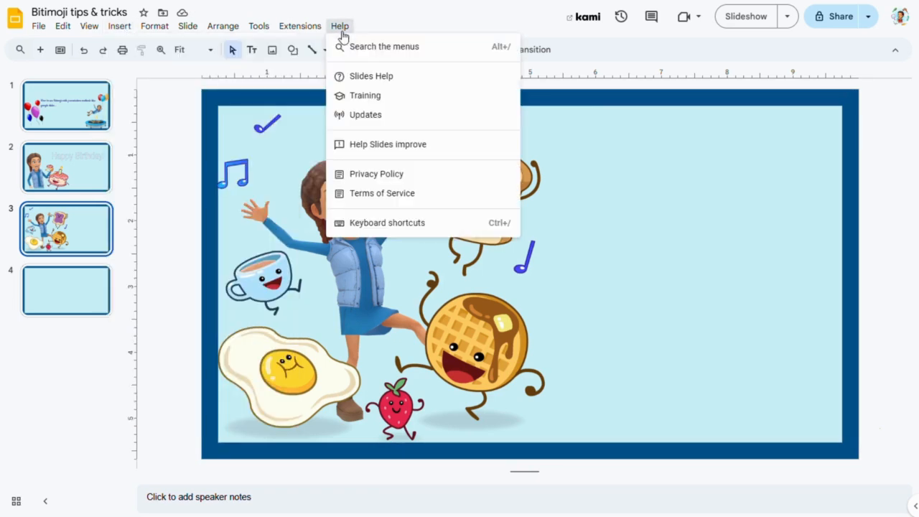
click(363, 53)
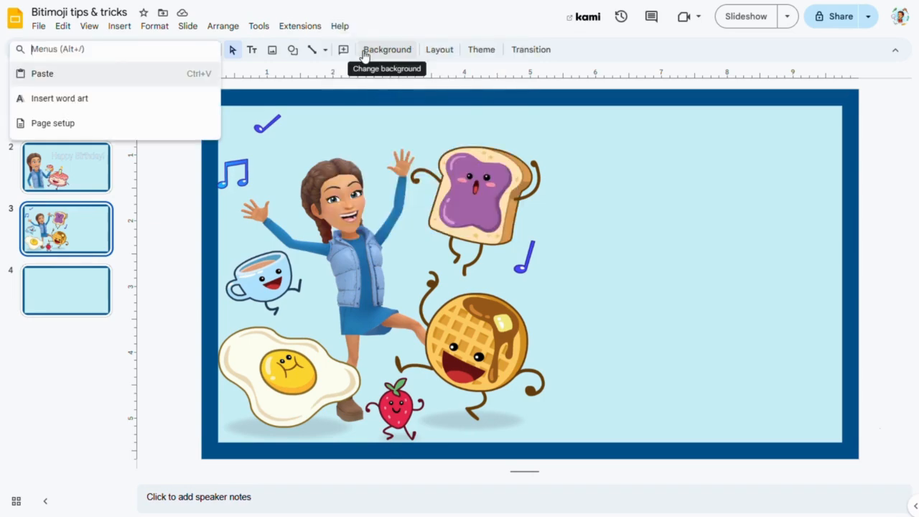
text(ins)
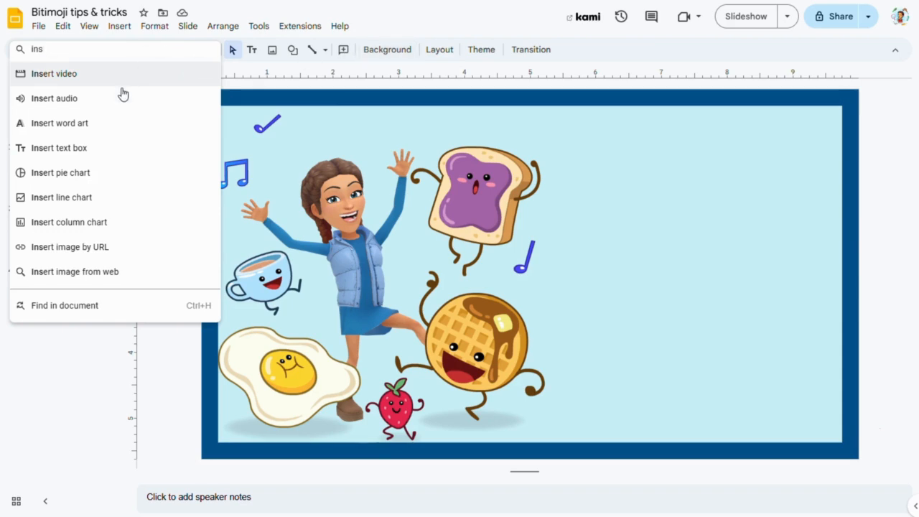
click(109, 172)
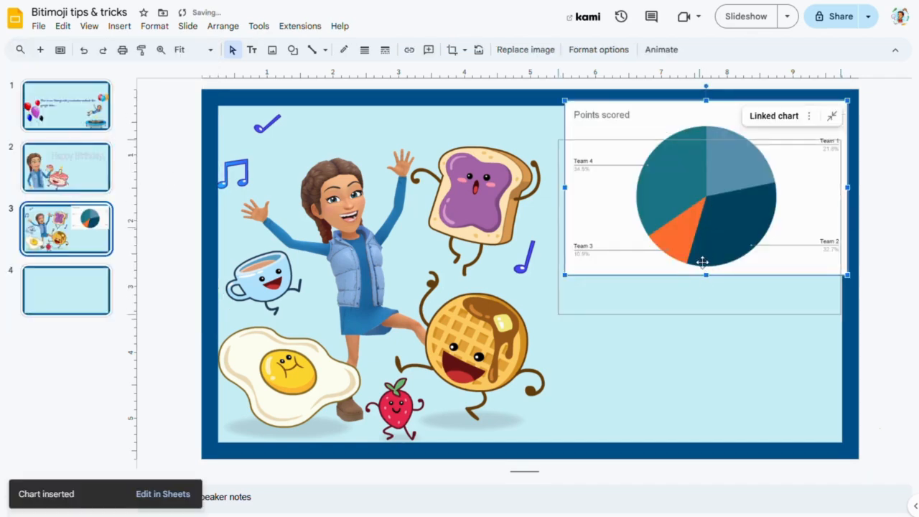
Move the pie chart down beside the breakfast sticker and delete it from slide 3
drag(712, 206, 700, 269)
right_click(723, 247)
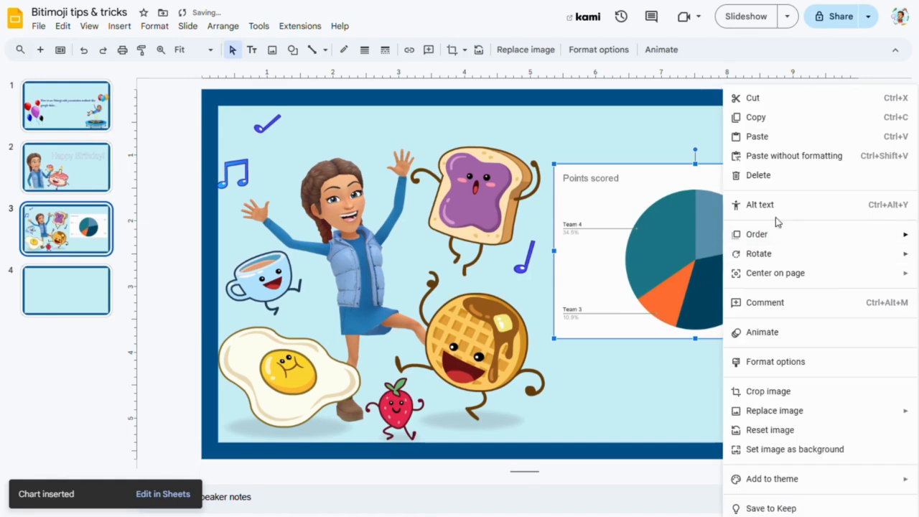
click(758, 175)
Start inserting a video on slide 3 and search YouTube for "happy birthday"
click(112, 31)
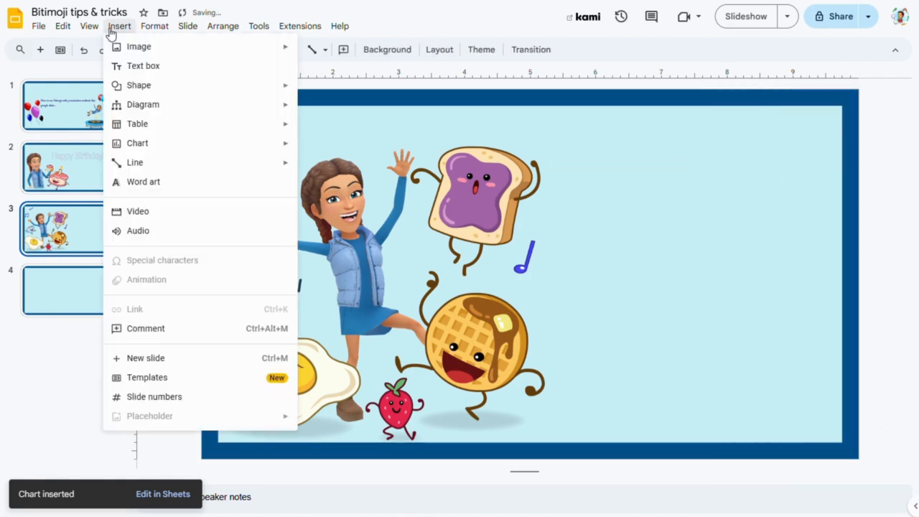
click(165, 212)
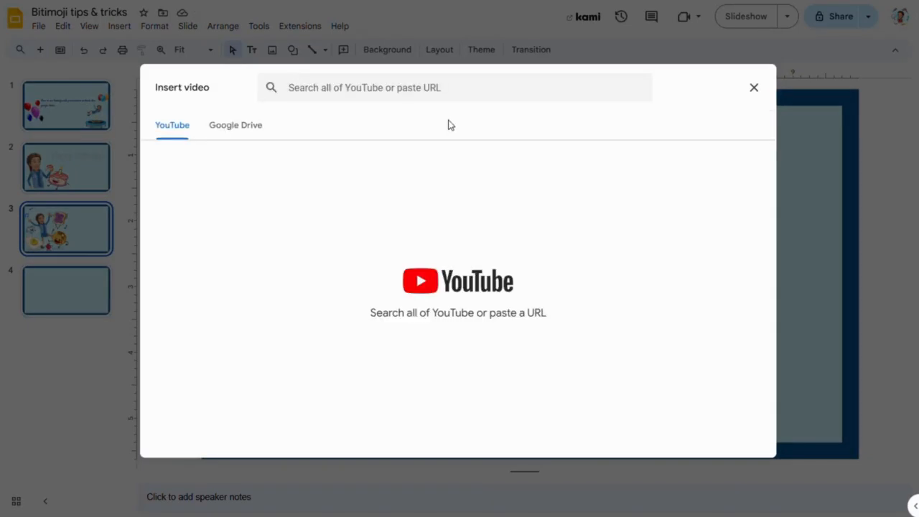
click(429, 90)
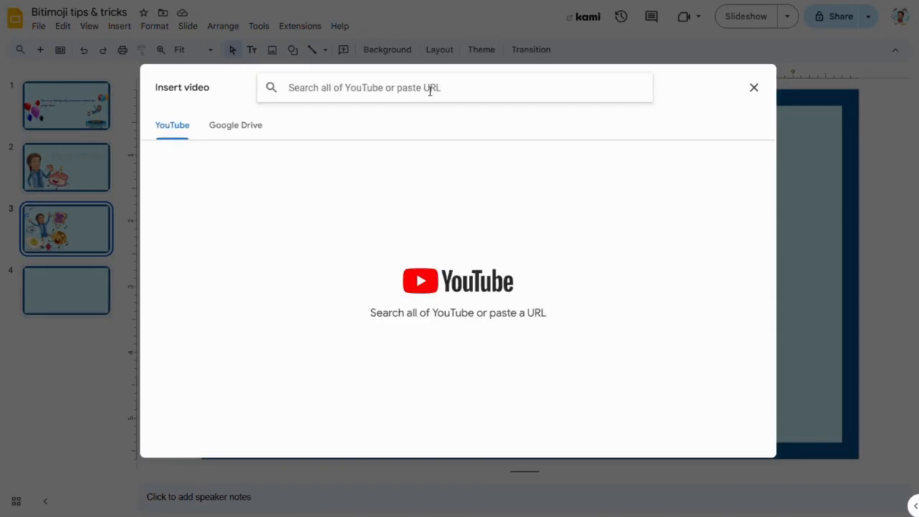
text(happy)
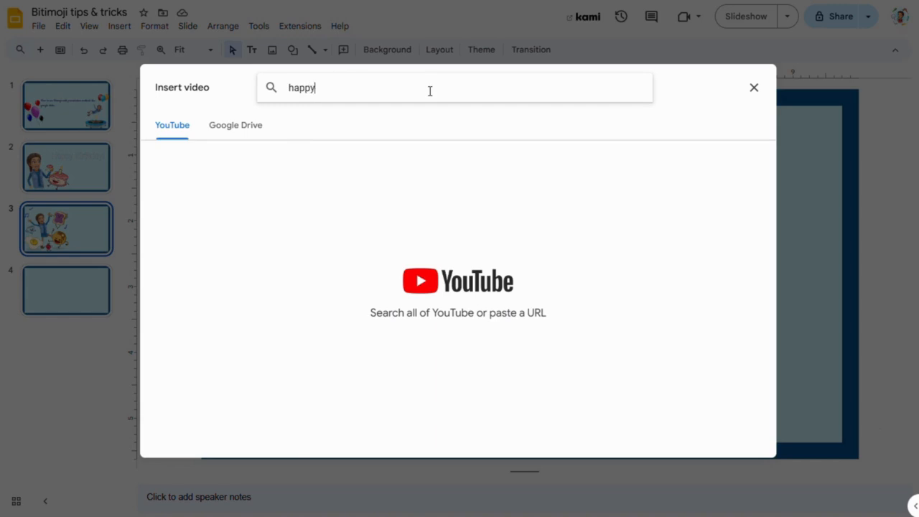
text( birthday)
key(Return)
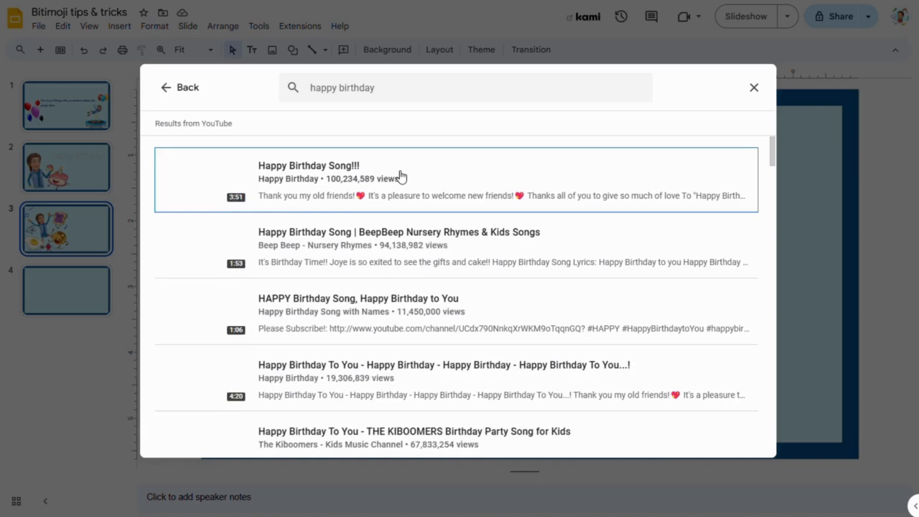
Insert the "Happy Birthday Song!!!" video and move it to the middle of the empty area beside the breakfast sticker
click(388, 189)
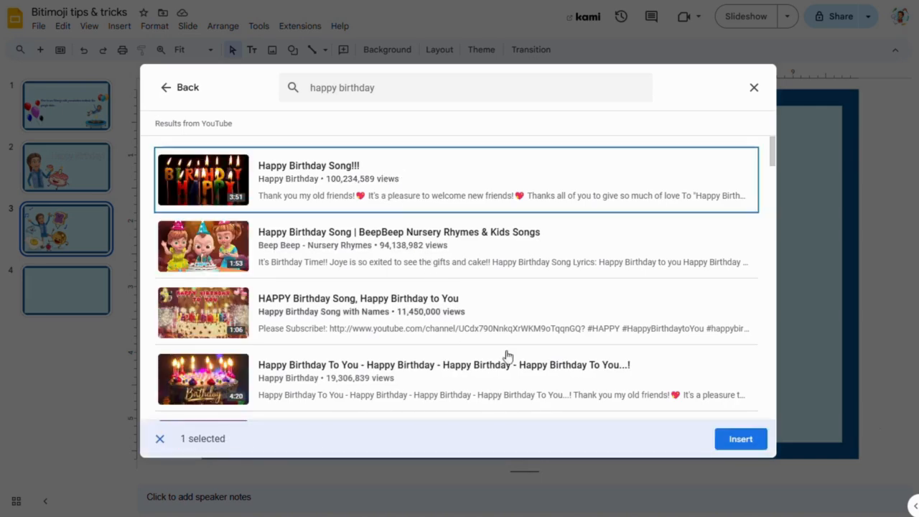
click(757, 439)
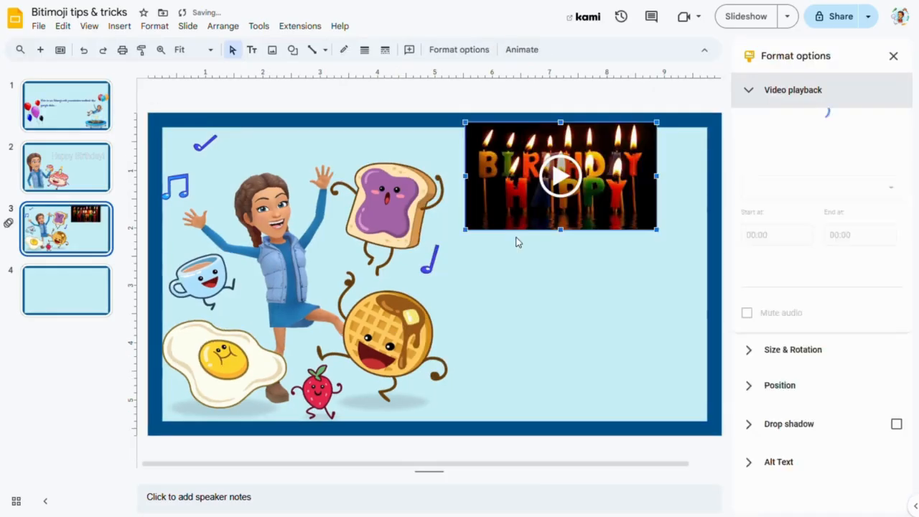
drag(565, 204, 586, 291)
click(601, 367)
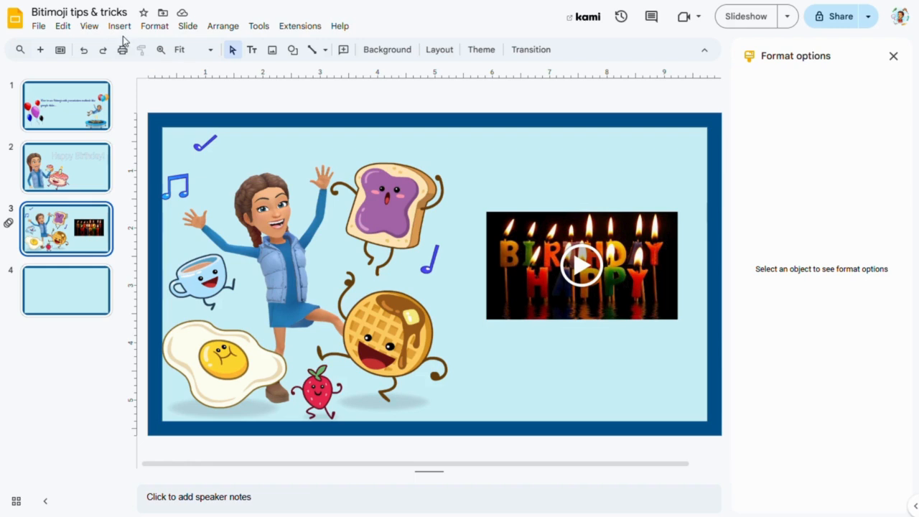
Draw a looping scribble from above the toast to the video, reduce its height and shift it toward the video
click(325, 50)
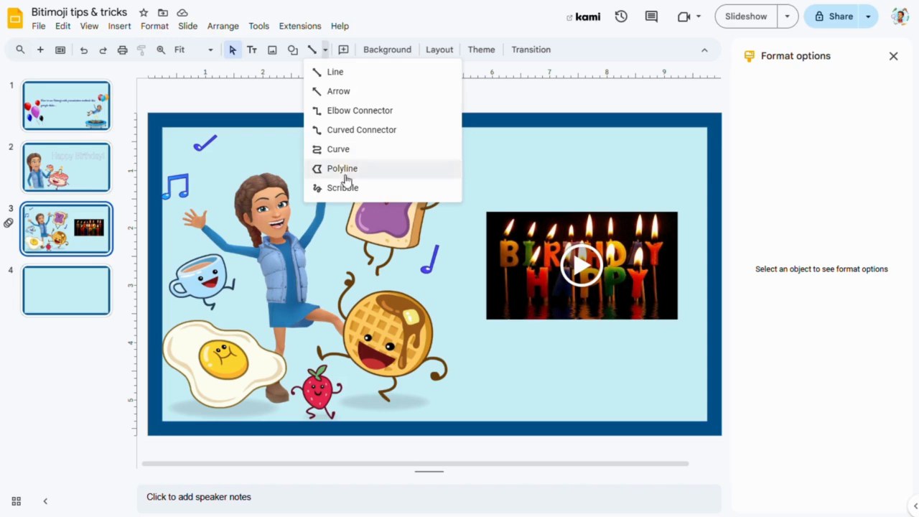
click(343, 188)
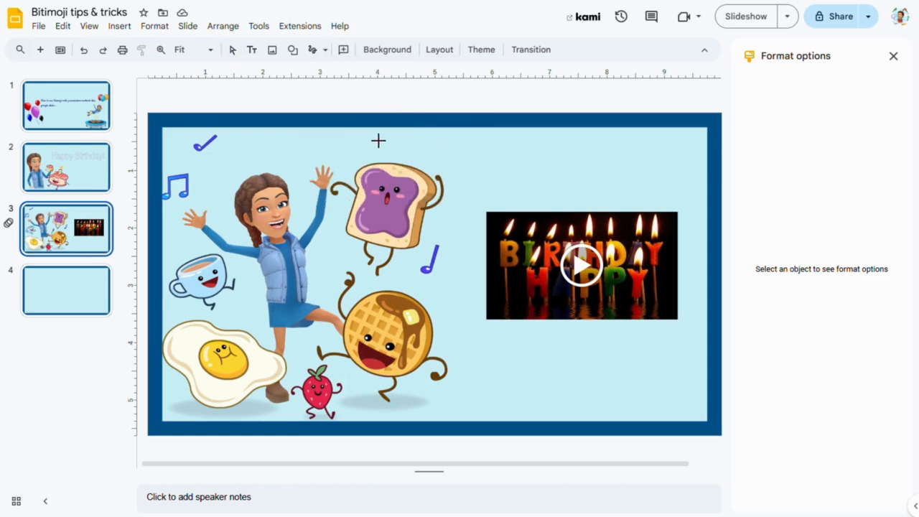
mouse_move(378, 141)
mouse_down()
mouse_move(463, 142)
mouse_move(450, 213)
mouse_move(505, 227)
mouse_up()
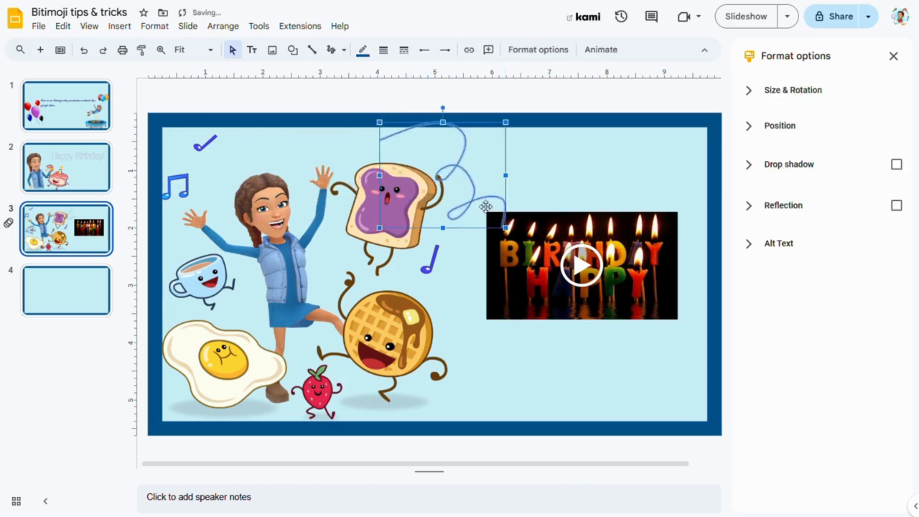
mouse_move(438, 125)
mouse_down()
mouse_move(436, 113)
mouse_move(476, 141)
mouse_up()
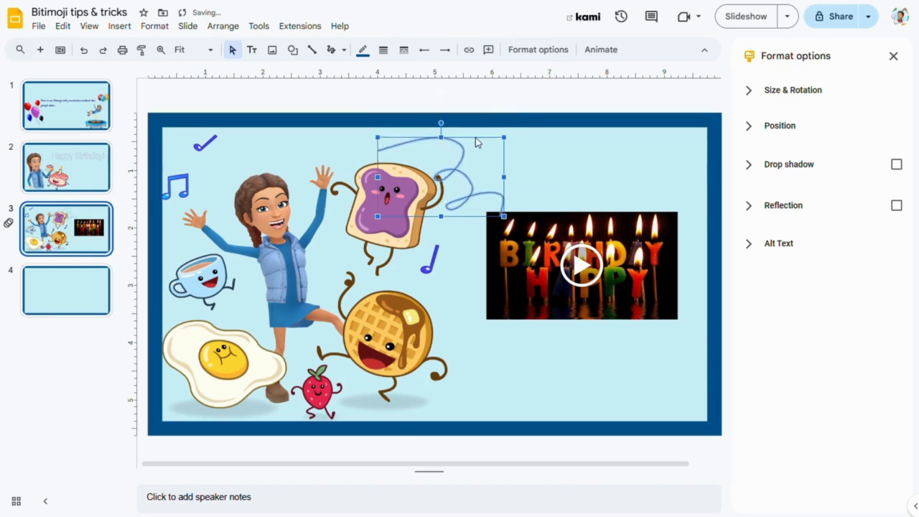
drag(471, 179, 498, 176)
click(567, 185)
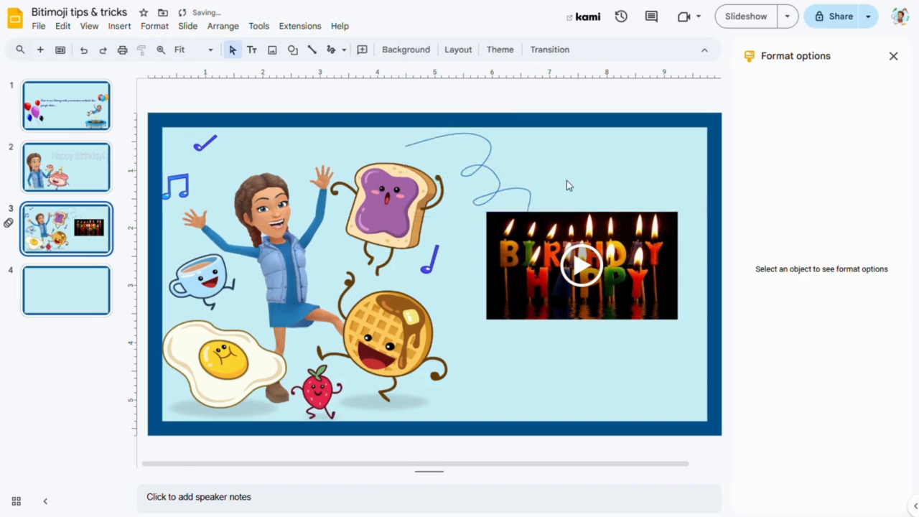
Delete the looping scribble between the toast and the video
click(506, 188)
right_click(508, 192)
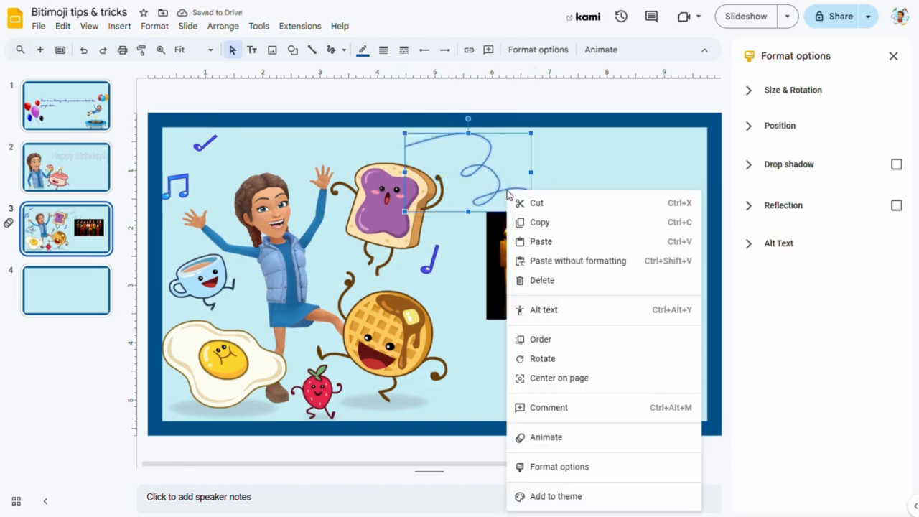
click(567, 280)
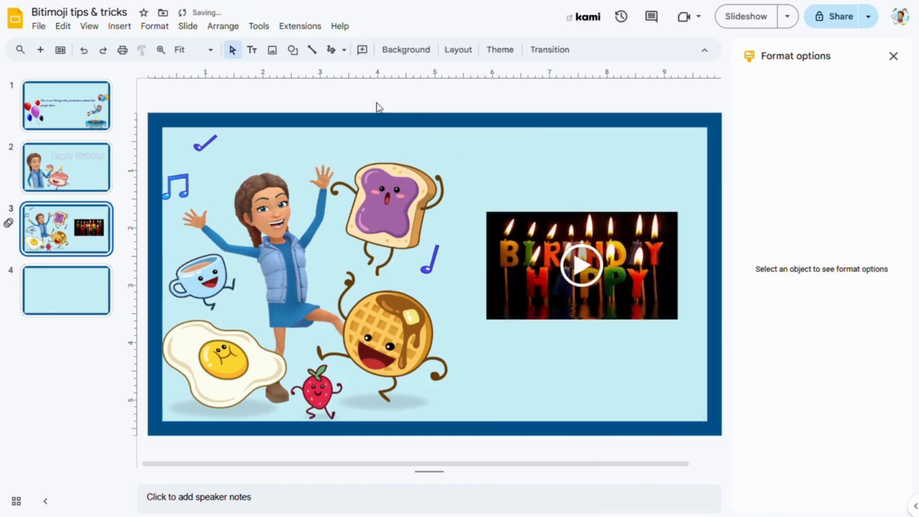
Draw a new, narrower looping scribble between the toast and the video, and move it up and closer to the toast
click(344, 49)
click(383, 190)
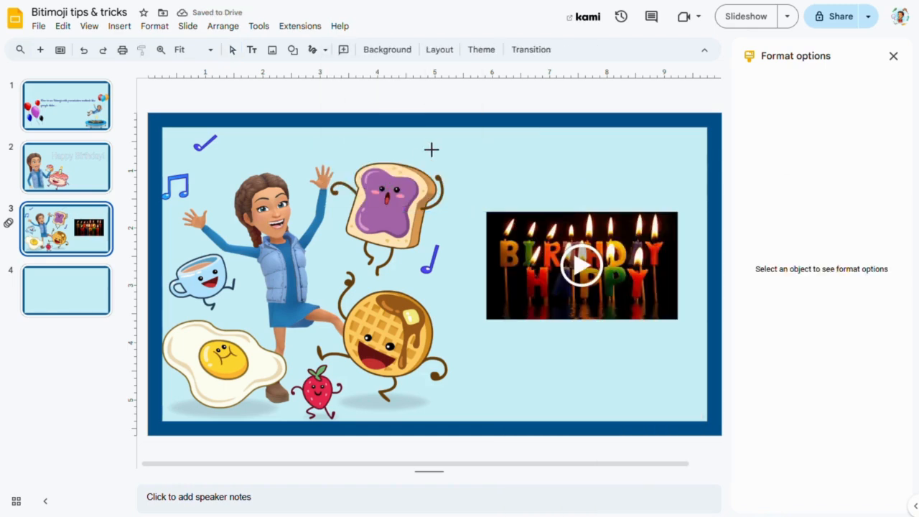
mouse_move(428, 145)
mouse_down()
mouse_move(476, 189)
mouse_move(468, 229)
mouse_up()
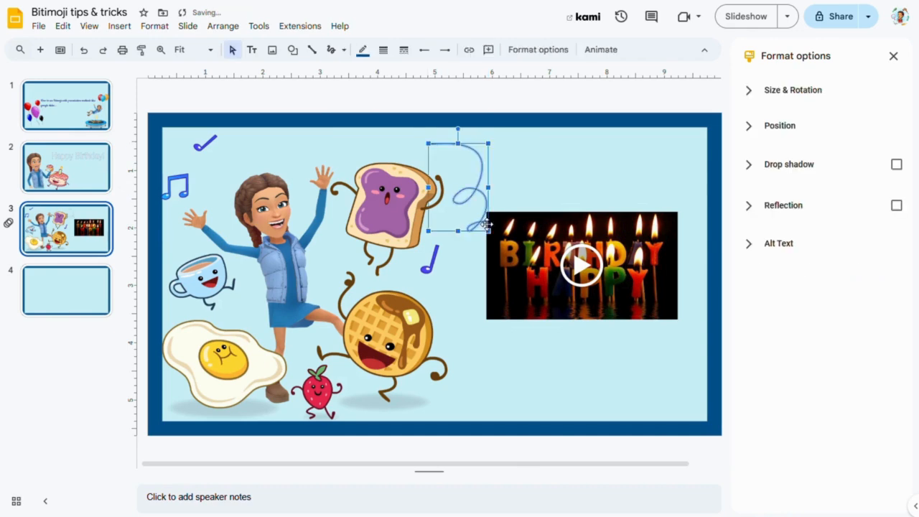
click(477, 204)
click(470, 196)
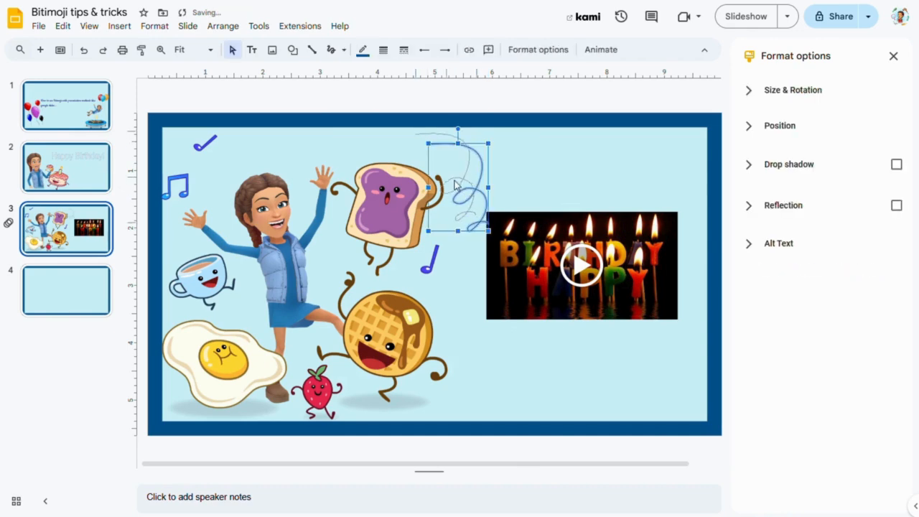
drag(468, 194, 451, 181)
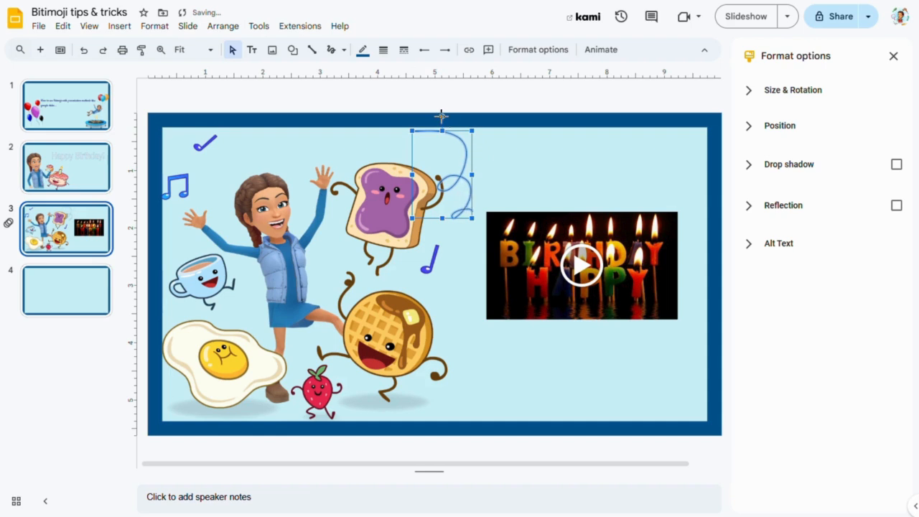
Rotate the scribble slightly counterclockwise and shift it and the breakfast sticker a little to the right
drag(442, 116, 428, 120)
mouse_move(445, 151)
mouse_down()
mouse_move(470, 151)
mouse_move(447, 141)
mouse_move(485, 133)
mouse_up()
click(509, 186)
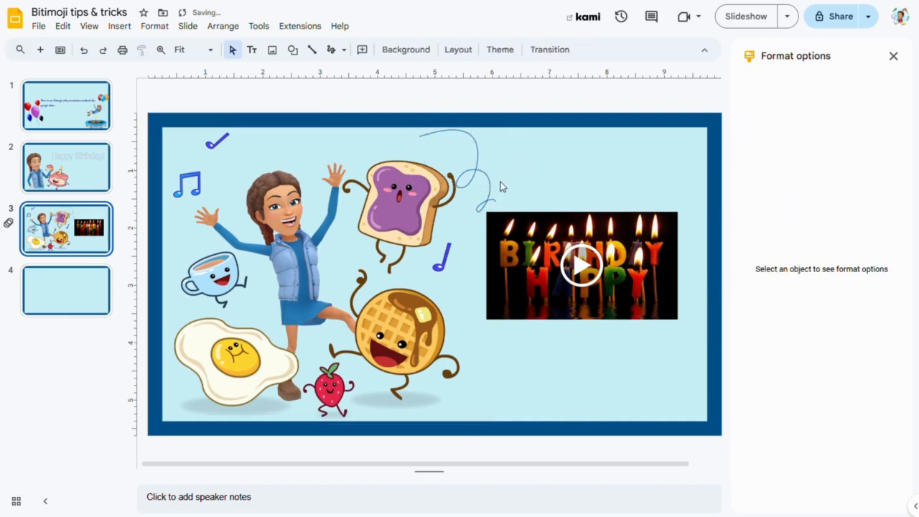
Copy the looping scribble, paste it on the slide and place the copy directly to the right of the original
right_click(492, 189)
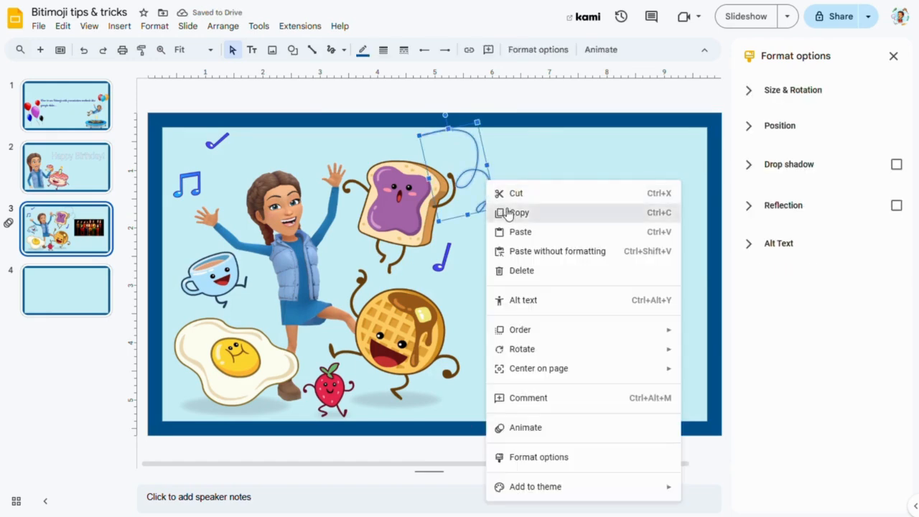
click(514, 213)
click(575, 180)
right_click(582, 175)
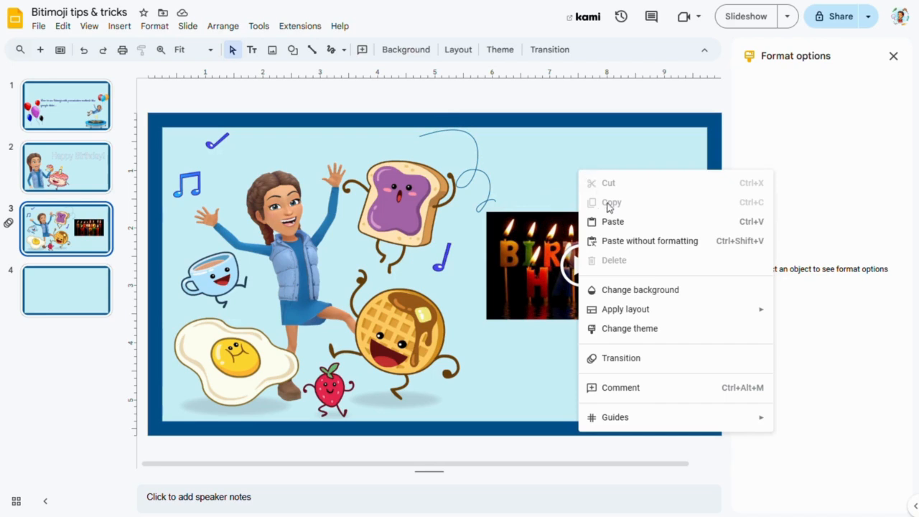
click(612, 222)
drag(484, 183, 533, 181)
click(607, 206)
Paste two more copies of the scribble and line them up to the right, continuing the row above the video
right_click(591, 191)
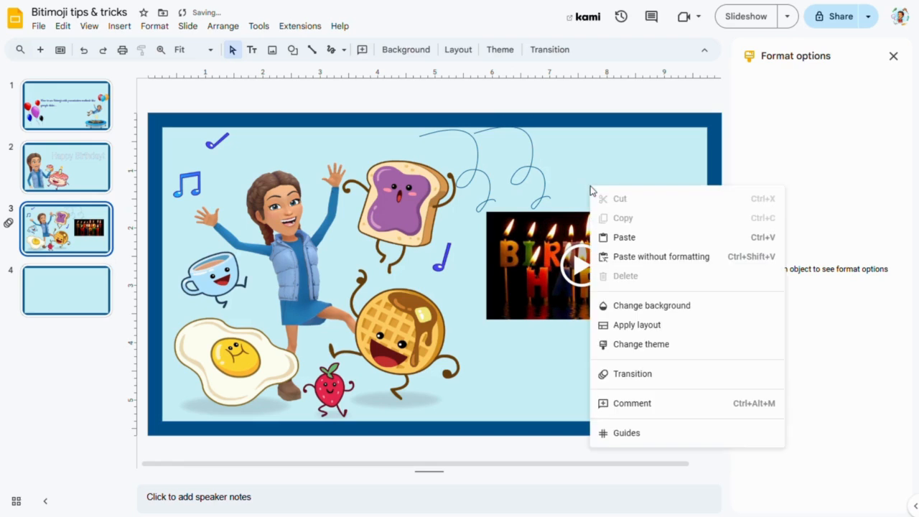
click(619, 237)
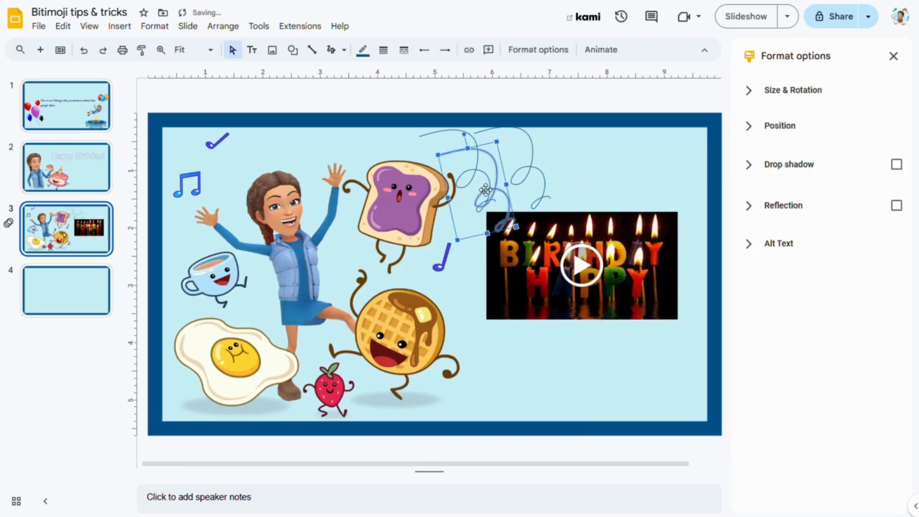
mouse_move(485, 189)
mouse_down()
mouse_move(583, 167)
mouse_move(569, 175)
mouse_up()
click(635, 171)
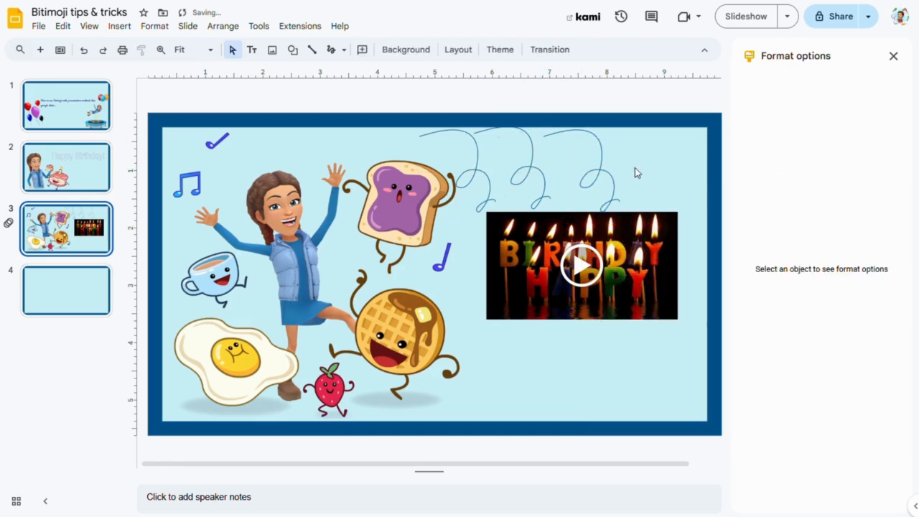
right_click(657, 179)
click(689, 233)
mouse_move(498, 202)
mouse_down()
mouse_move(630, 160)
mouse_move(657, 178)
mouse_up()
click(649, 349)
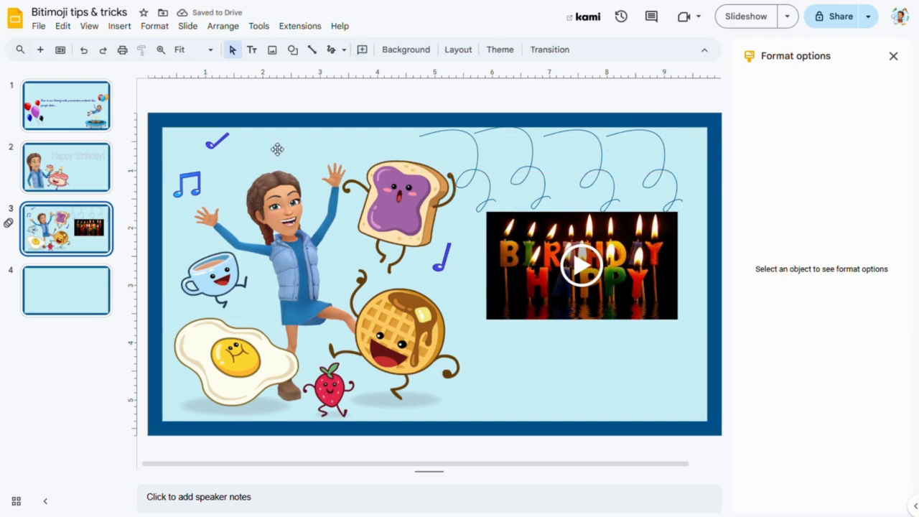
Paste another scribble copy above the Bitmoji character's head, and nudge the video slightly right and down
right_click(324, 152)
click(358, 137)
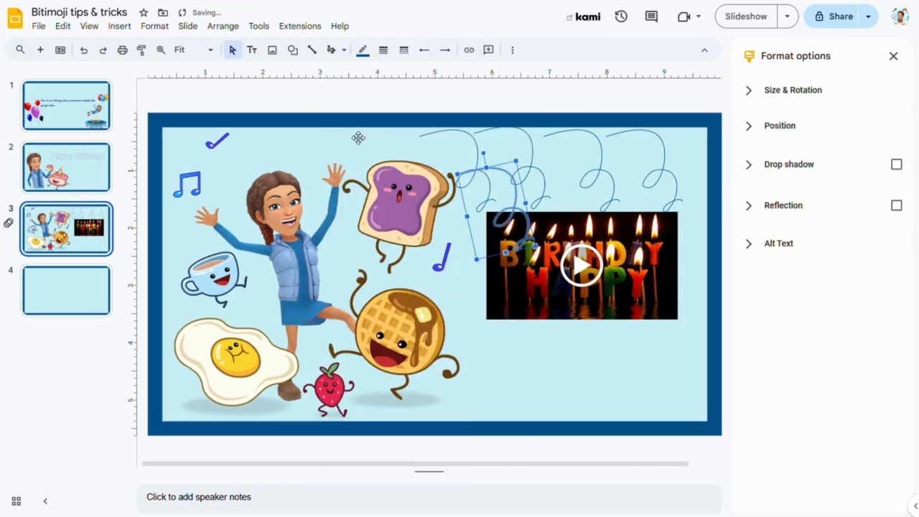
mouse_move(504, 215)
mouse_down()
mouse_move(311, 154)
mouse_move(514, 217)
mouse_up()
click(511, 209)
click(513, 209)
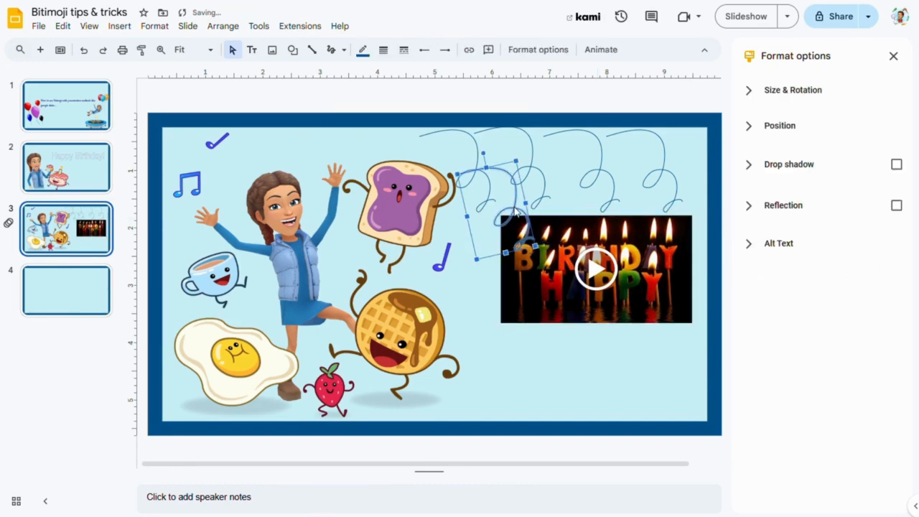
drag(453, 201, 283, 169)
click(552, 350)
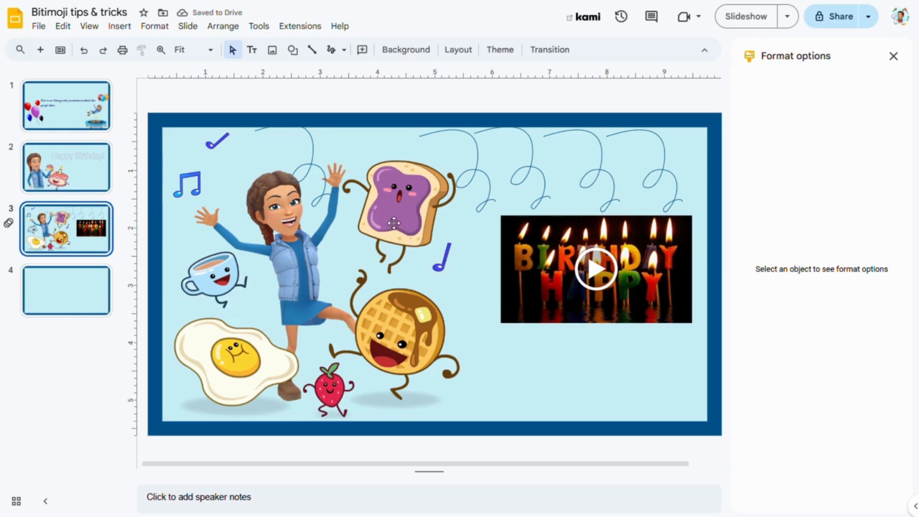
Move the scribble above the Bitmoji character higher, so its upper end overlaps the slide's border
click(315, 175)
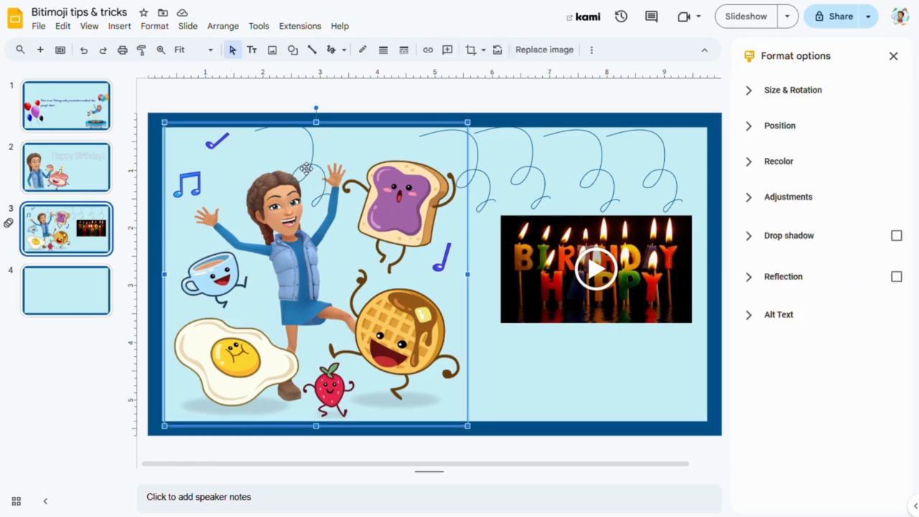
click(311, 180)
drag(304, 167, 294, 155)
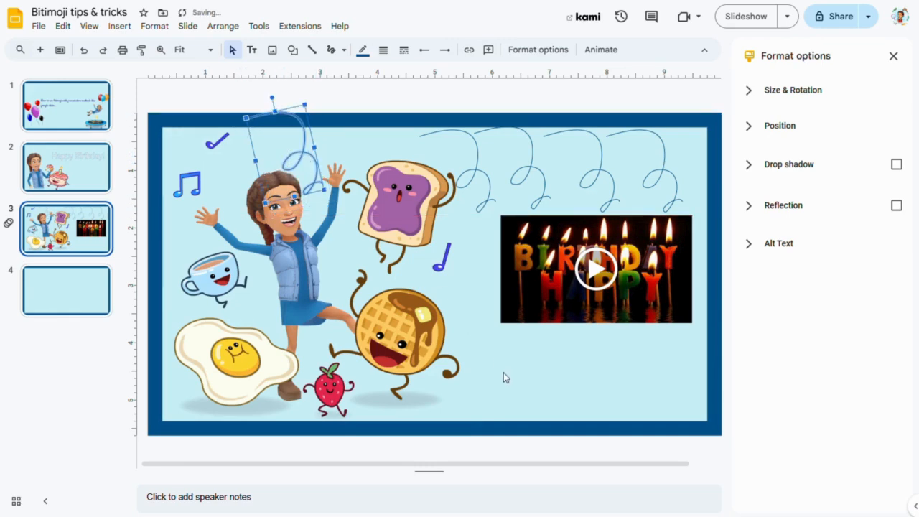
click(505, 380)
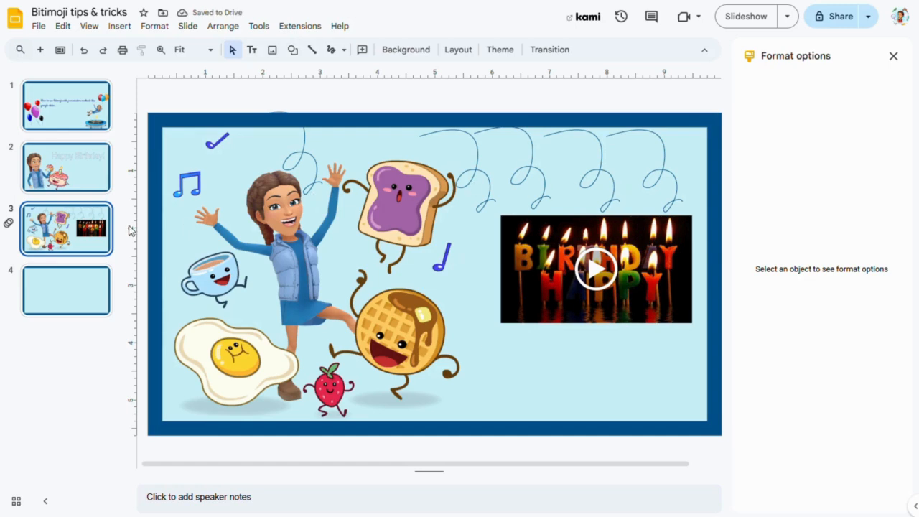
Open slide 4, then switch to the Bitmoji website and copy the "Happy Easter!" sticker with tulips and daffodils to the clipboard
click(82, 292)
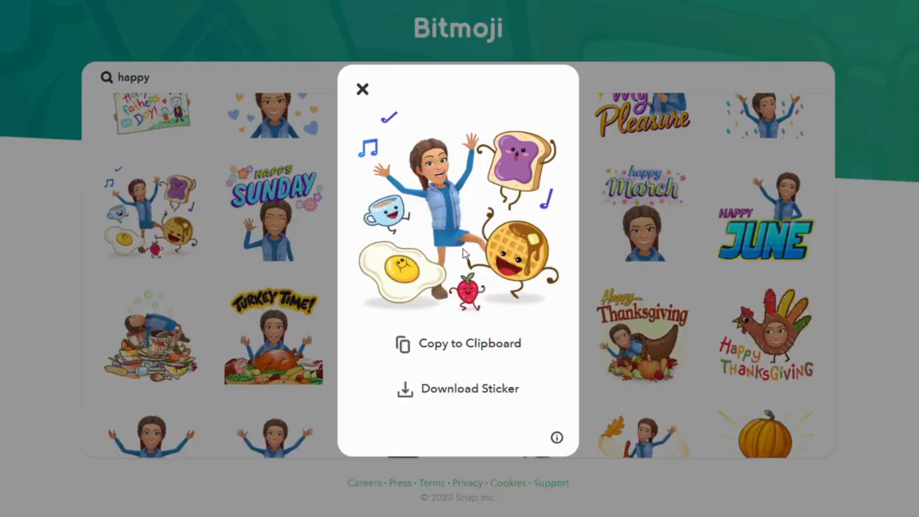
click(362, 89)
scroll(455, 382, down, 10)
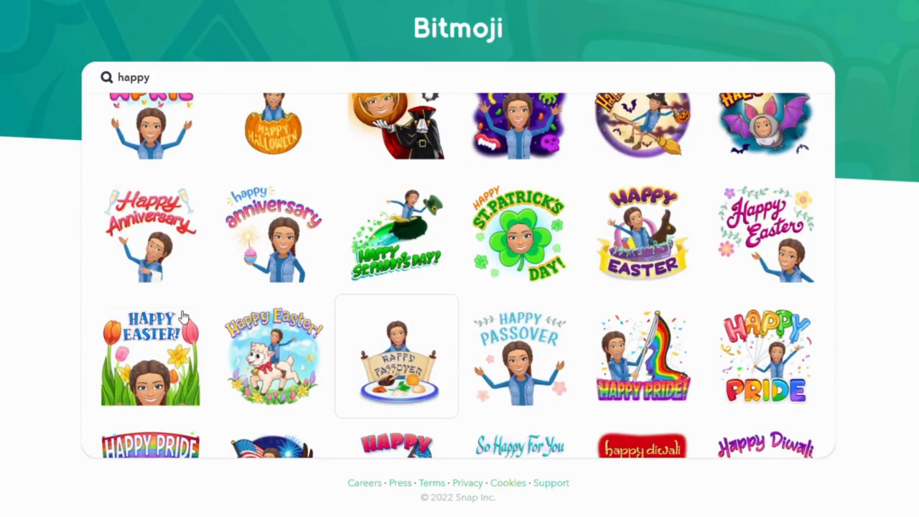
scroll(639, 323, down, 2)
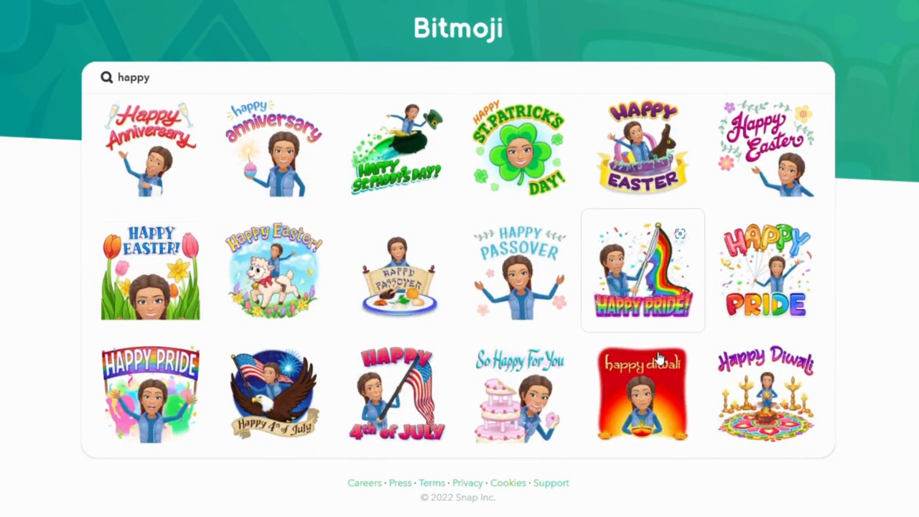
click(181, 280)
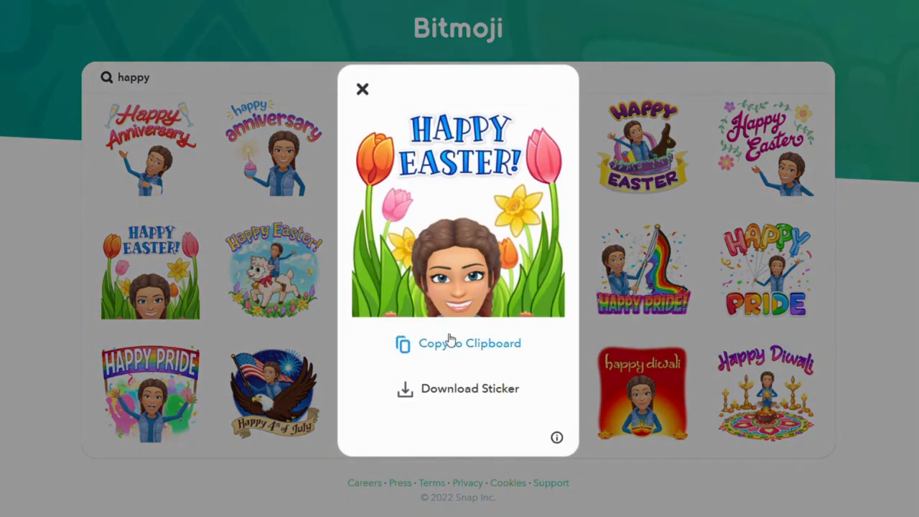
click(454, 346)
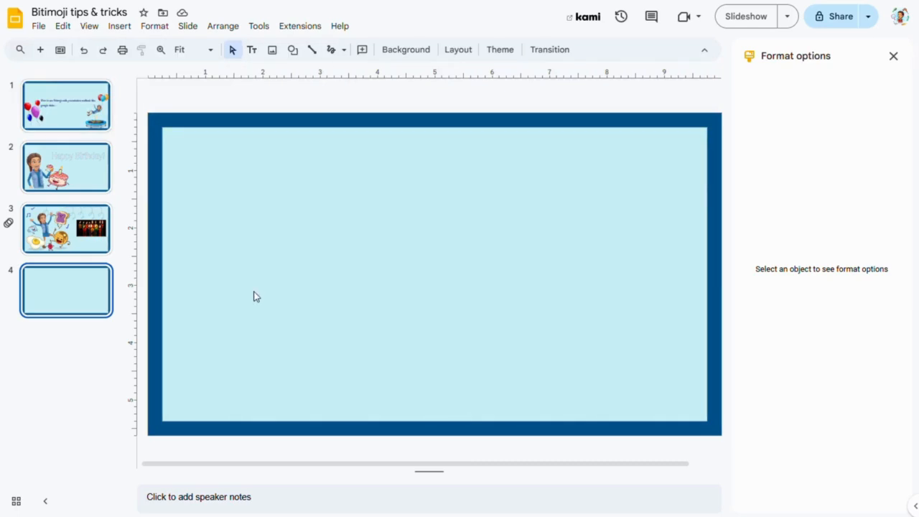
Paste the "Happy Easter!" sticker on slide 4 in Google Slides and move it to the right half of the slide
right_click(290, 261)
click(334, 310)
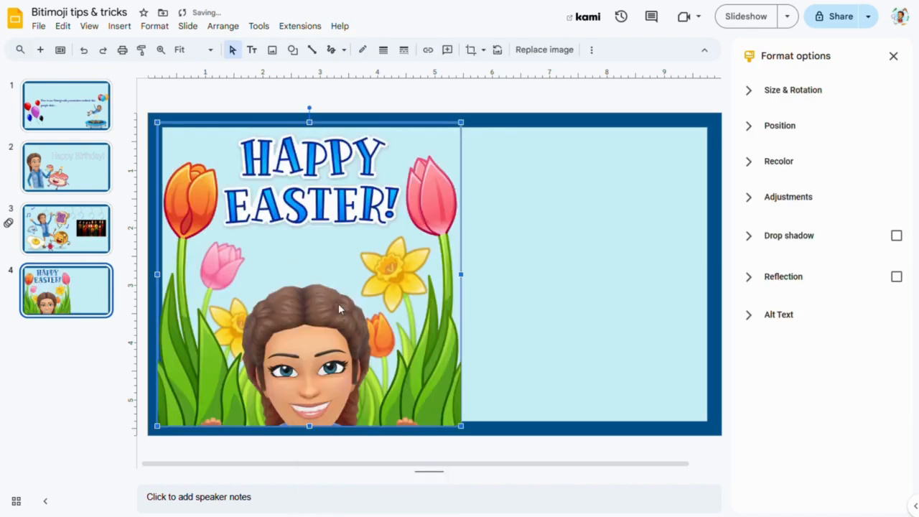
drag(399, 355, 603, 351)
click(358, 352)
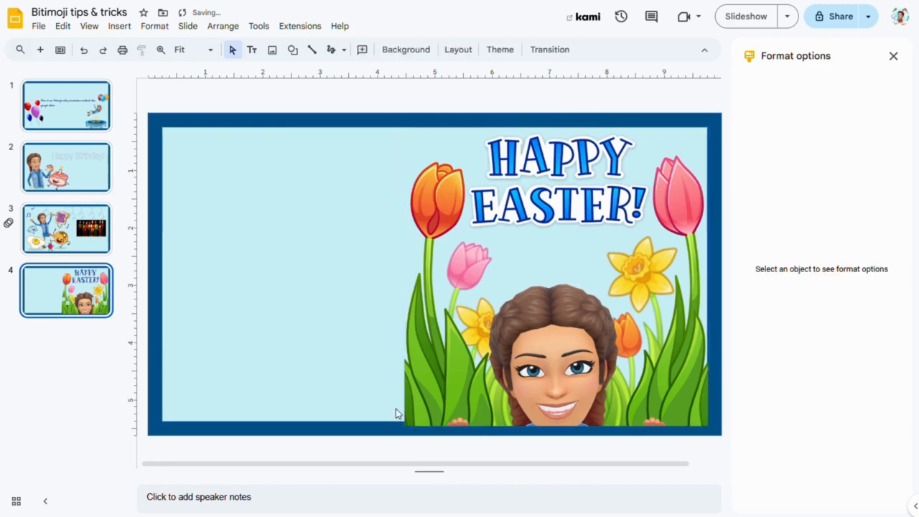
Shrink the "Happy Easter!" sticker slightly and reposition it so it fits inside the slide's blue border
click(431, 412)
drag(404, 426, 416, 415)
drag(492, 352, 489, 361)
click(373, 359)
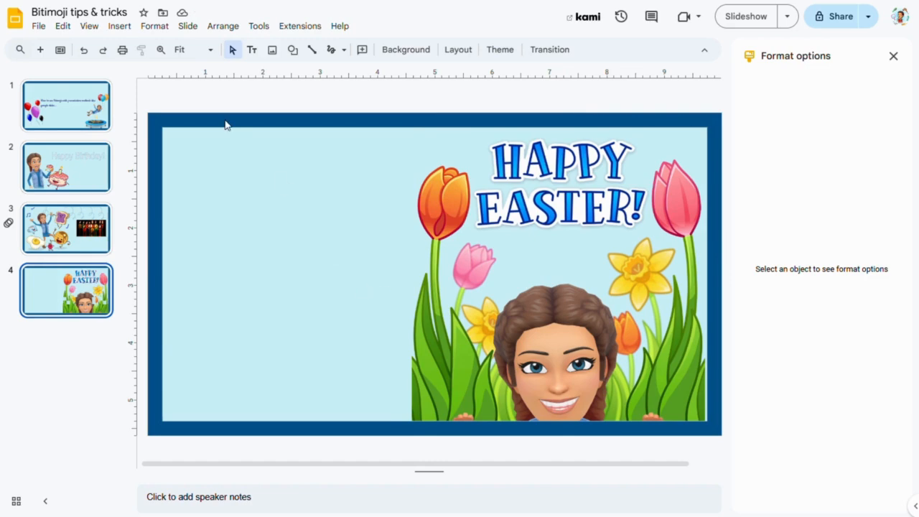
Draw a straight diagonal line descending to the right across the empty left half of slide 4
click(120, 25)
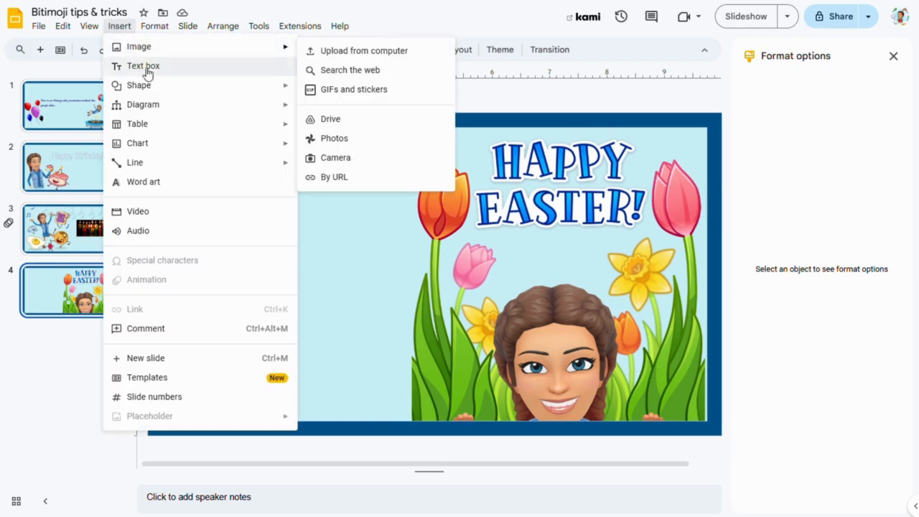
mouse_move(192, 130)
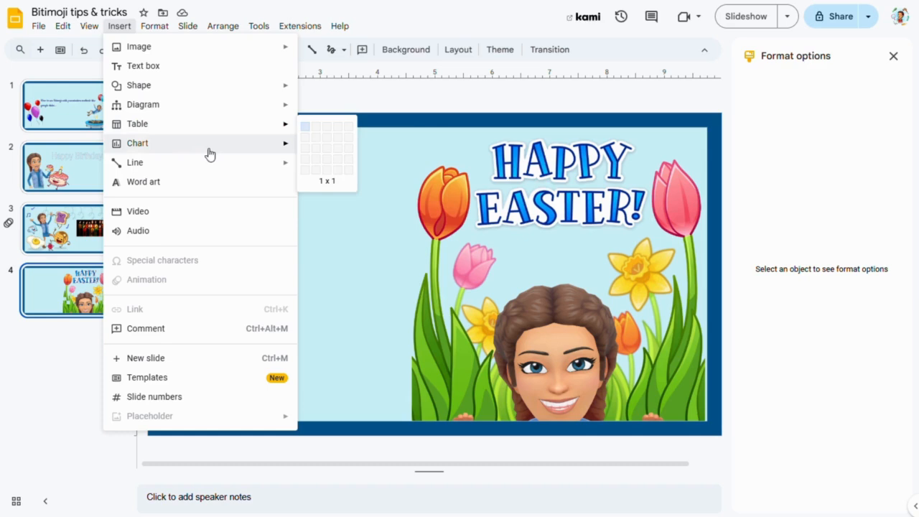
mouse_move(215, 164)
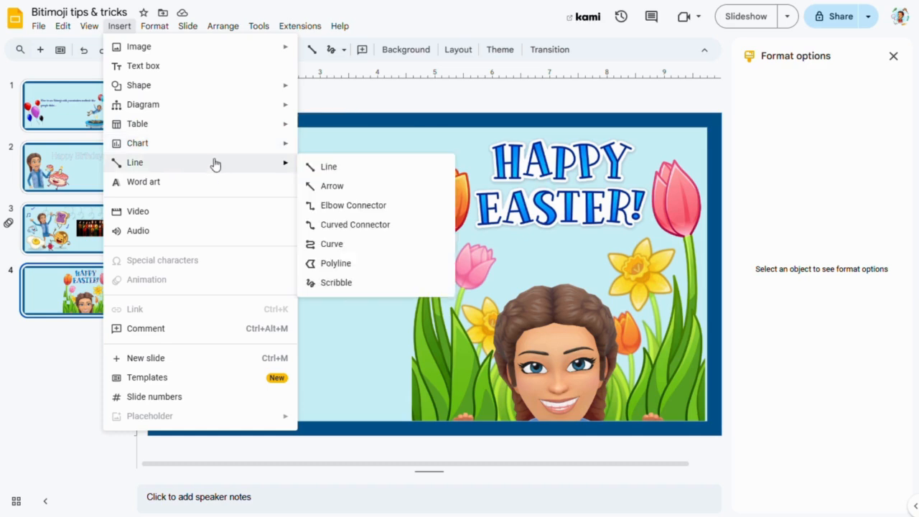
click(316, 169)
mouse_move(203, 161)
mouse_down()
mouse_move(267, 191)
mouse_move(398, 287)
mouse_up()
click(381, 363)
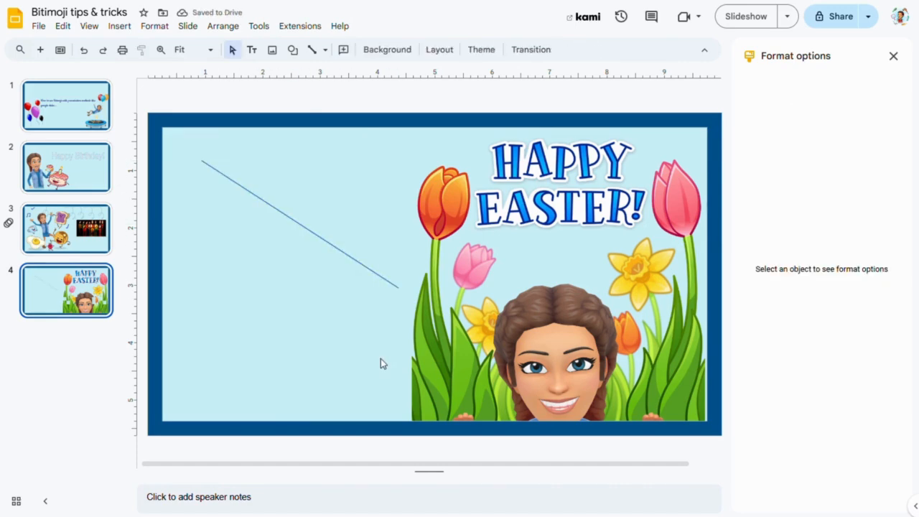
Delete the diagonal line from slide 4
click(224, 181)
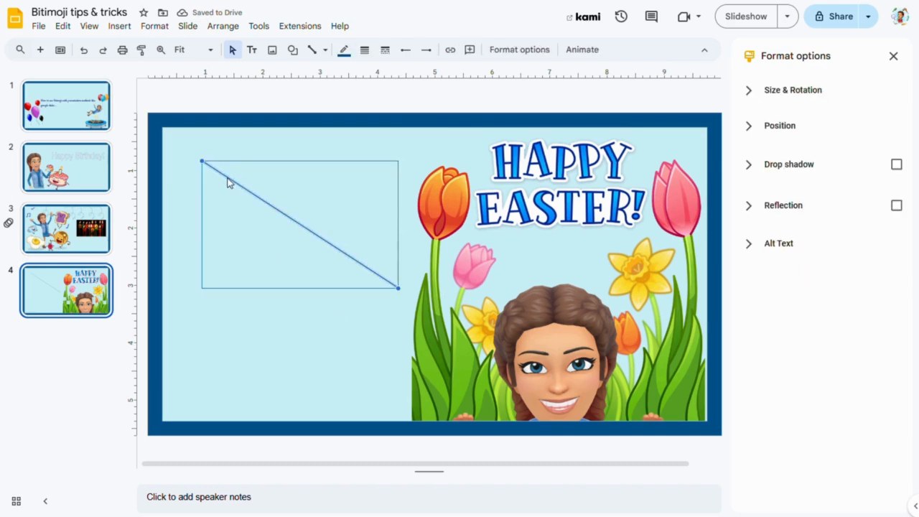
right_click(232, 180)
click(292, 266)
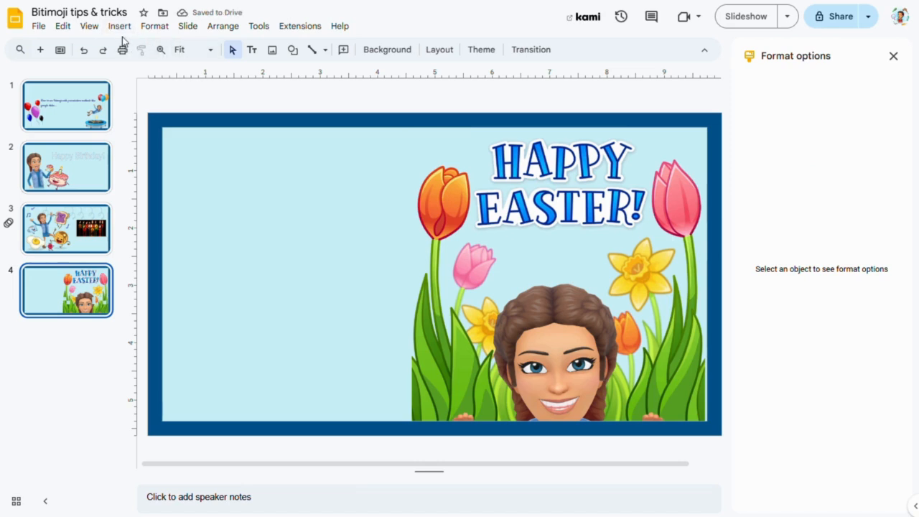
View the comment notification settings and accept them with All comments selected
click(263, 29)
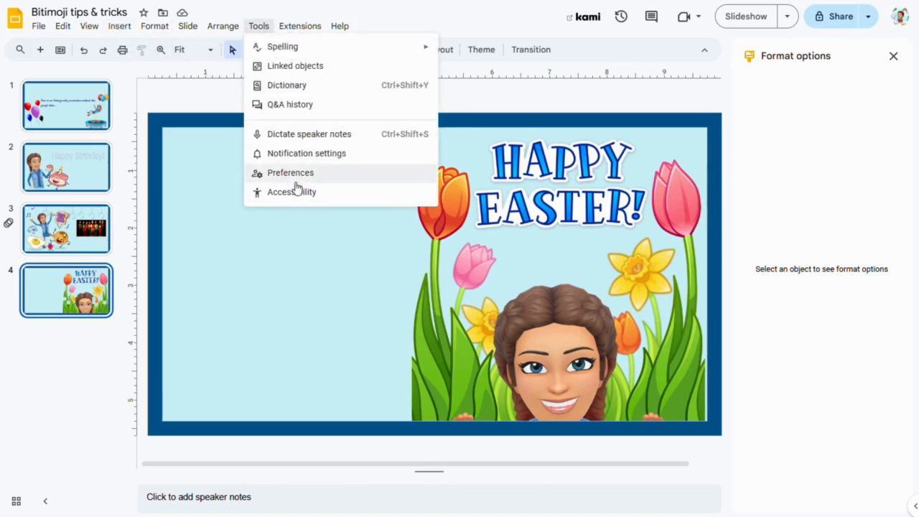
click(294, 160)
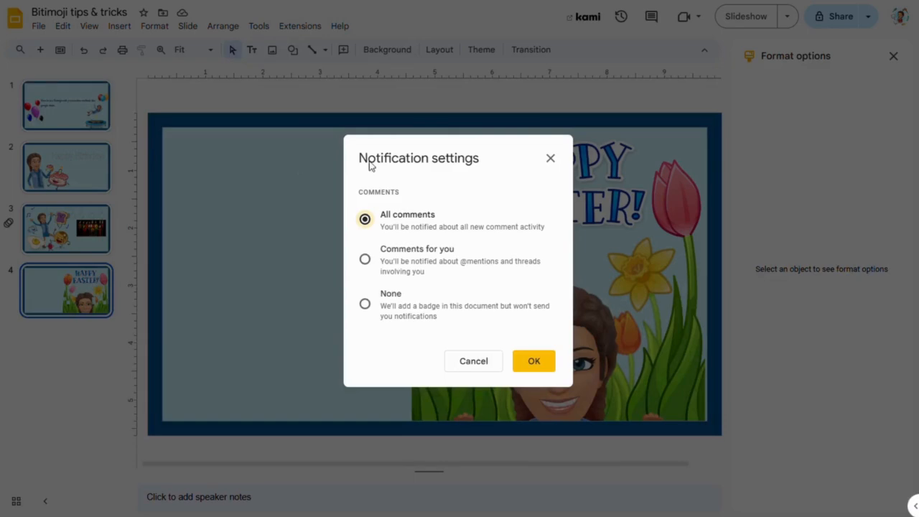
click(534, 363)
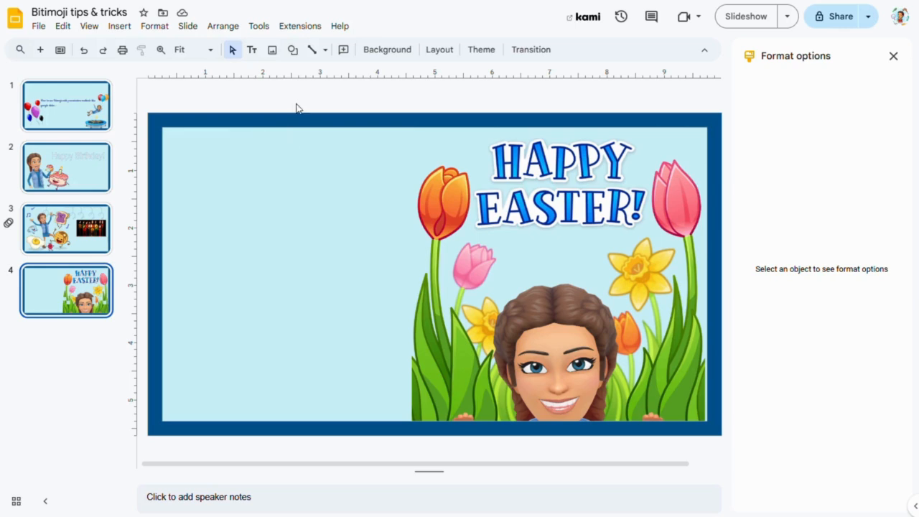
Add a text box reading "Easter party" and move it to the upper part of the empty left half of slide 4
click(251, 54)
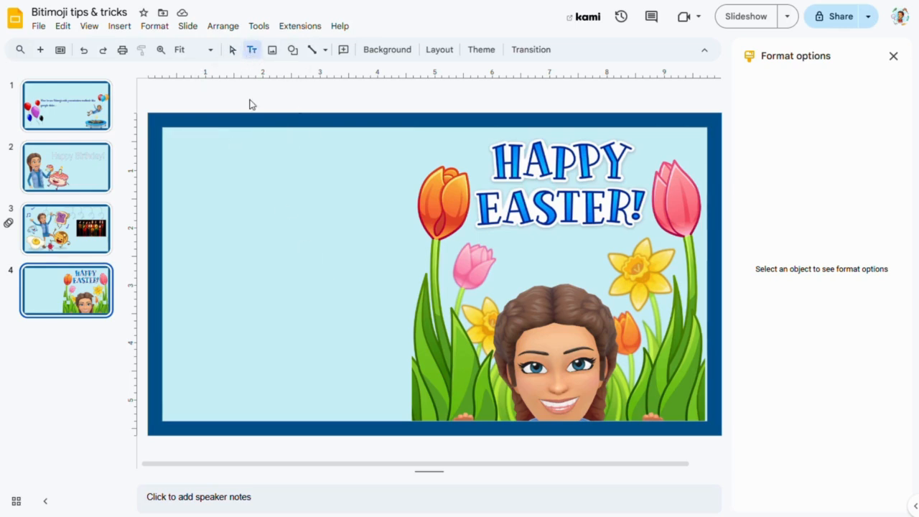
click(222, 218)
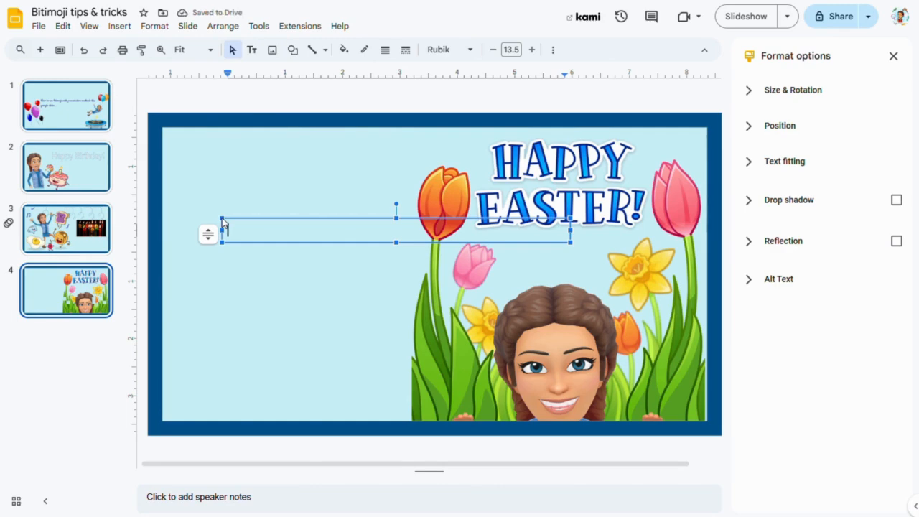
text(Easter pa)
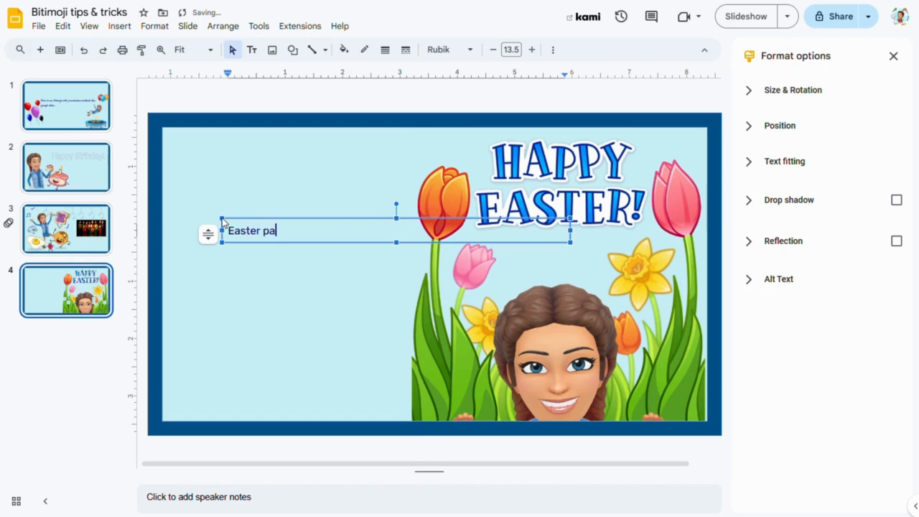
text(rty)
drag(269, 242, 267, 170)
click(234, 263)
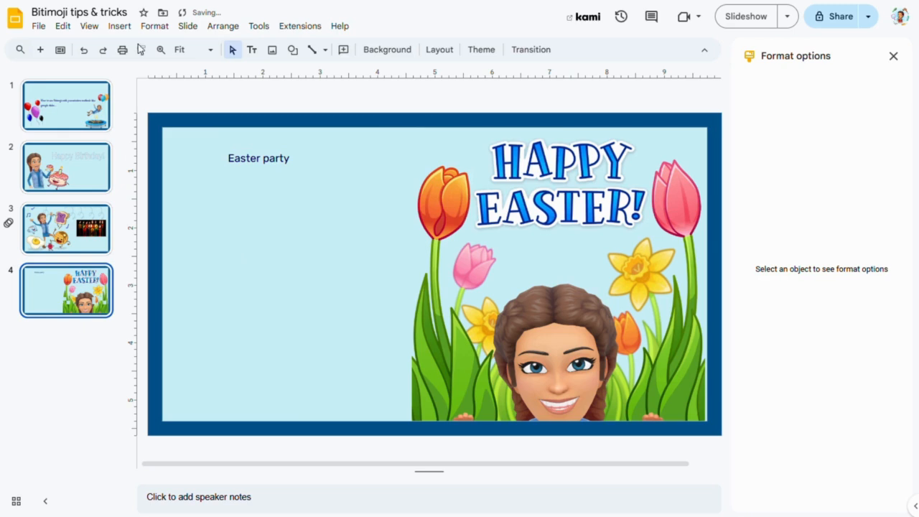
Search the GIFs and stickers for "easter" to find an image for slide 4
click(119, 25)
mouse_move(128, 45)
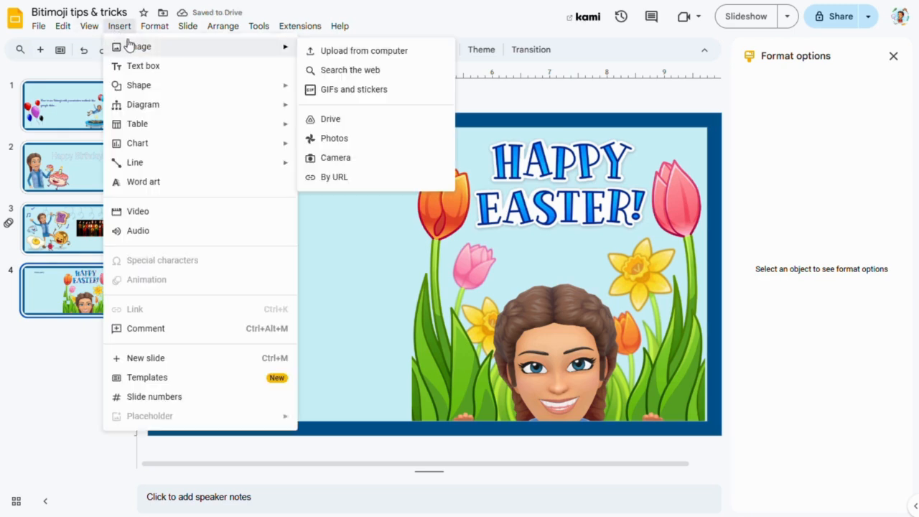
click(340, 90)
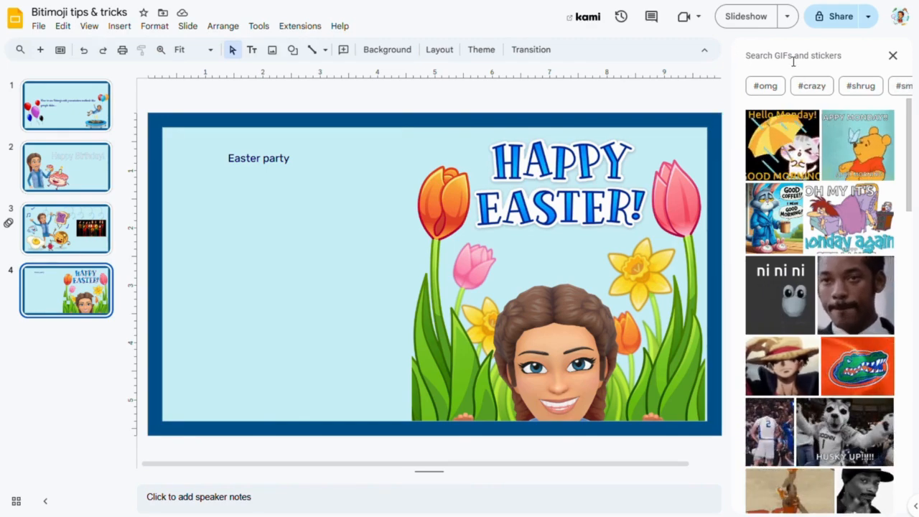
text(easter)
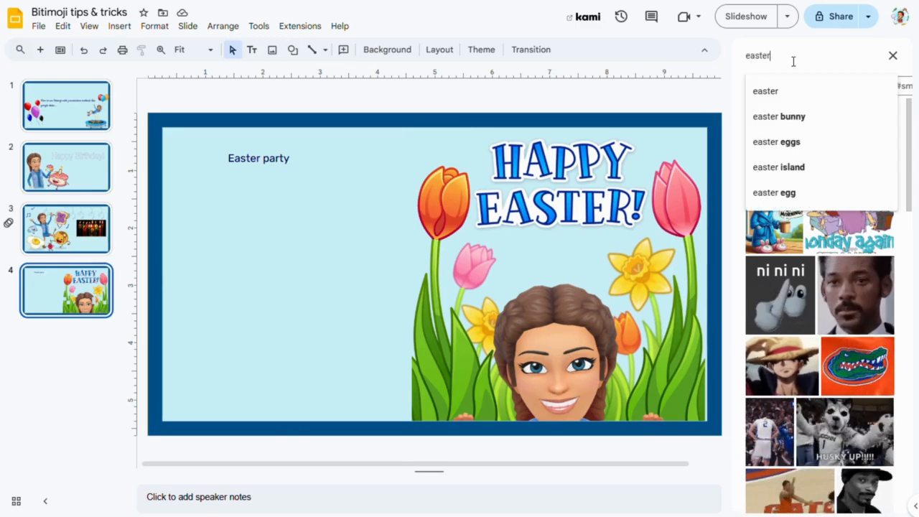
key(Return)
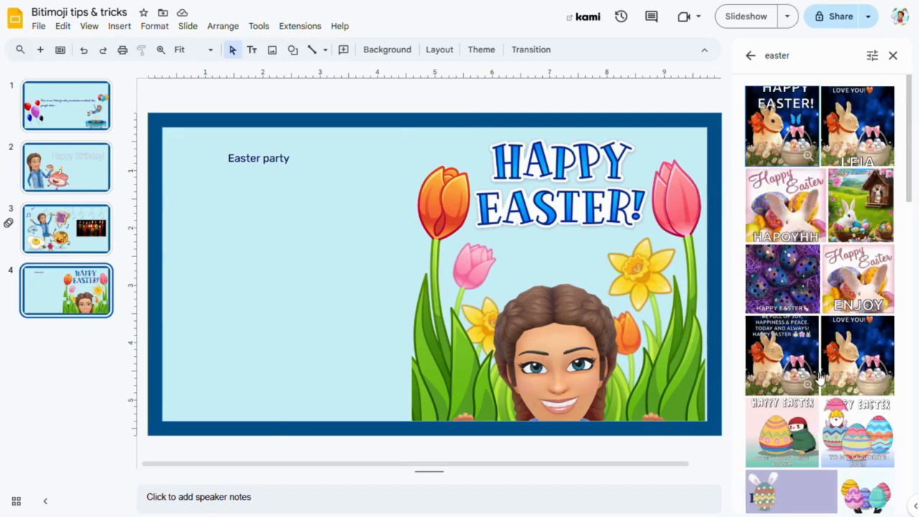
Insert the "Happy Easter" GIF captioned "To my 3 favorite eggs", shrink it and place it low in the left half of slide 4
scroll(818, 377, down, 5)
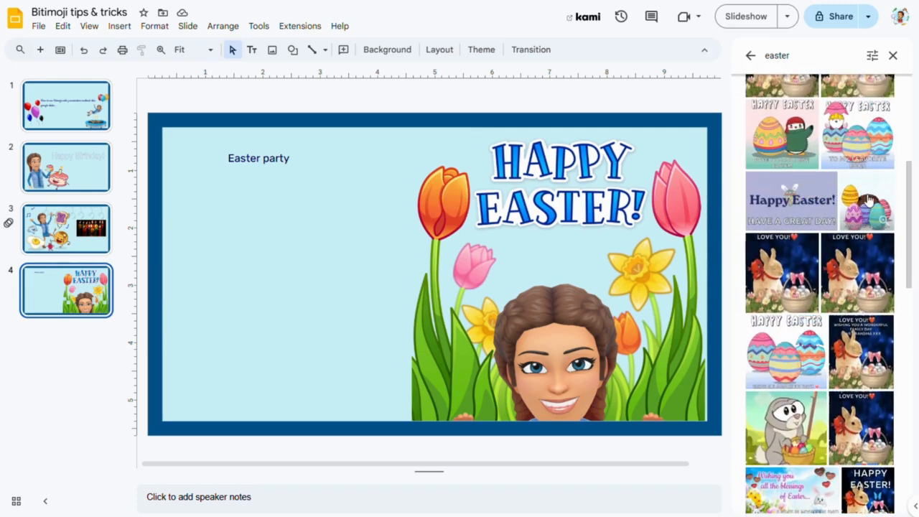
click(844, 140)
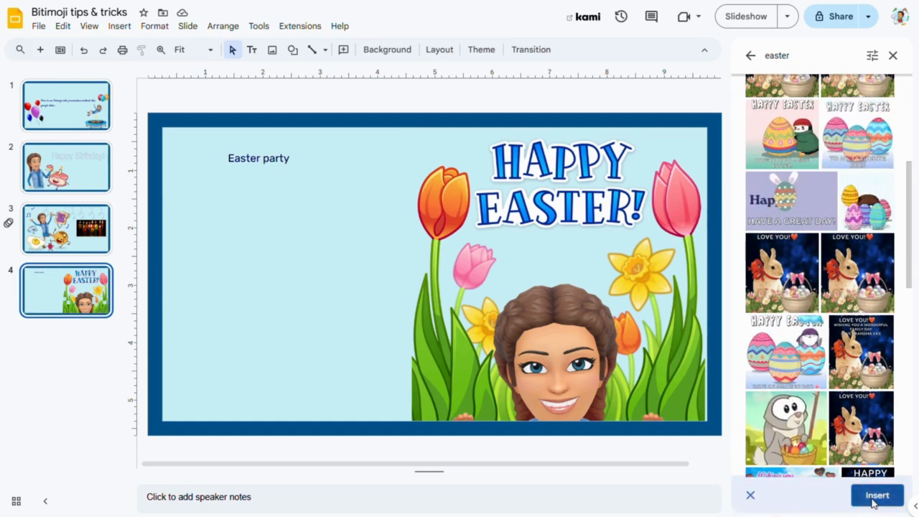
click(876, 495)
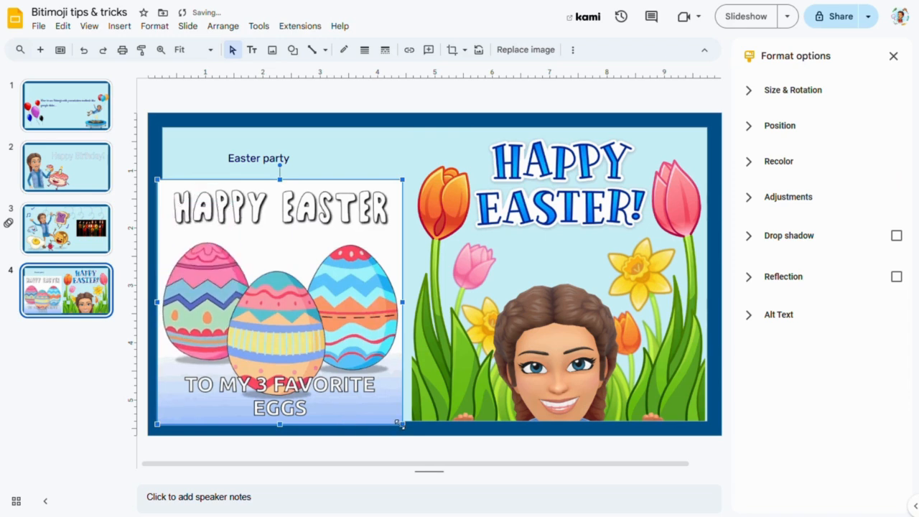
drag(215, 255, 316, 386)
click(341, 283)
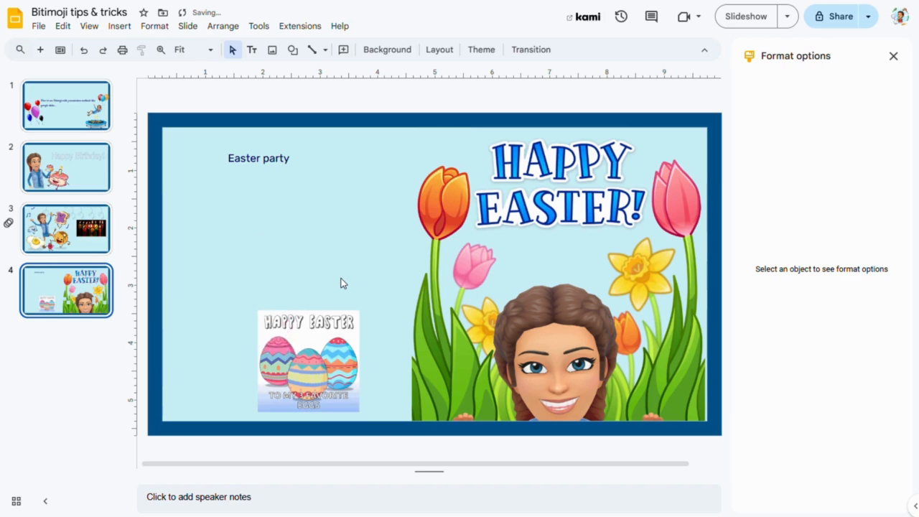
Search the web for images of "easter hunt", and replace that search with "easter"
click(120, 26)
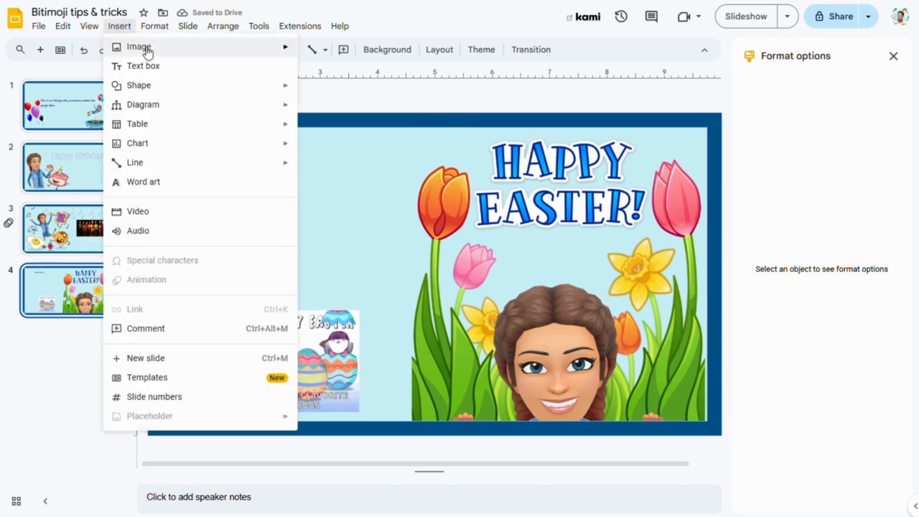
mouse_move(201, 47)
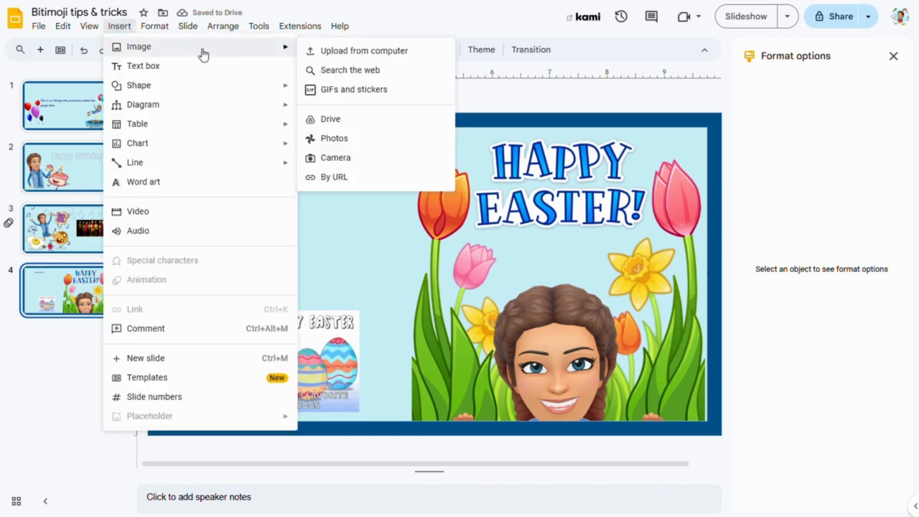
click(357, 69)
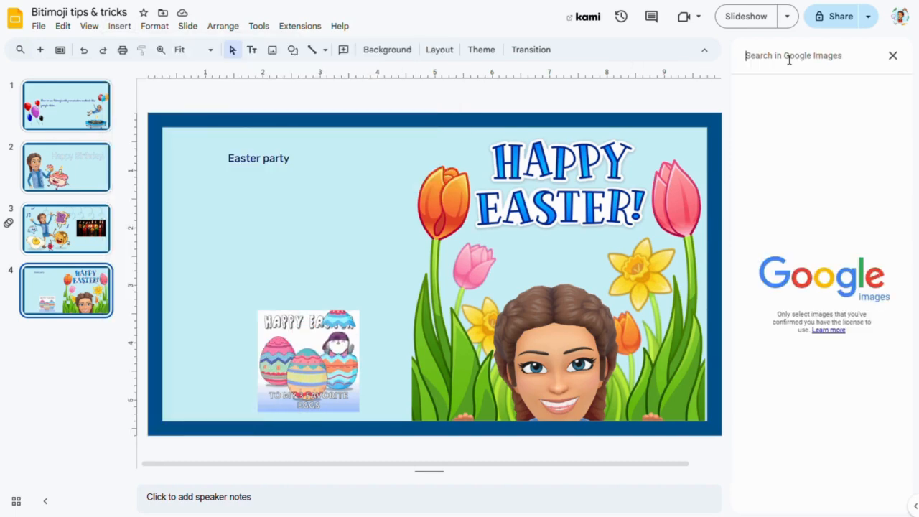
text(easter hunt)
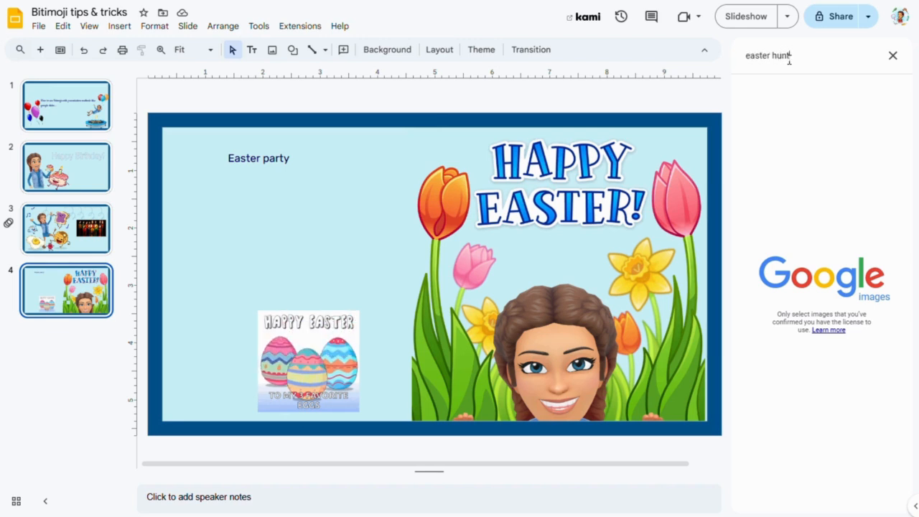
key(Return)
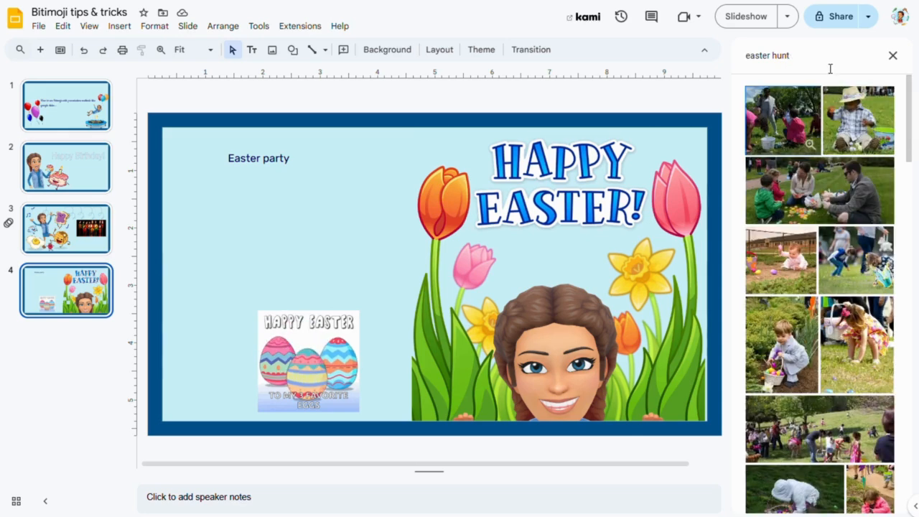
key(Return)
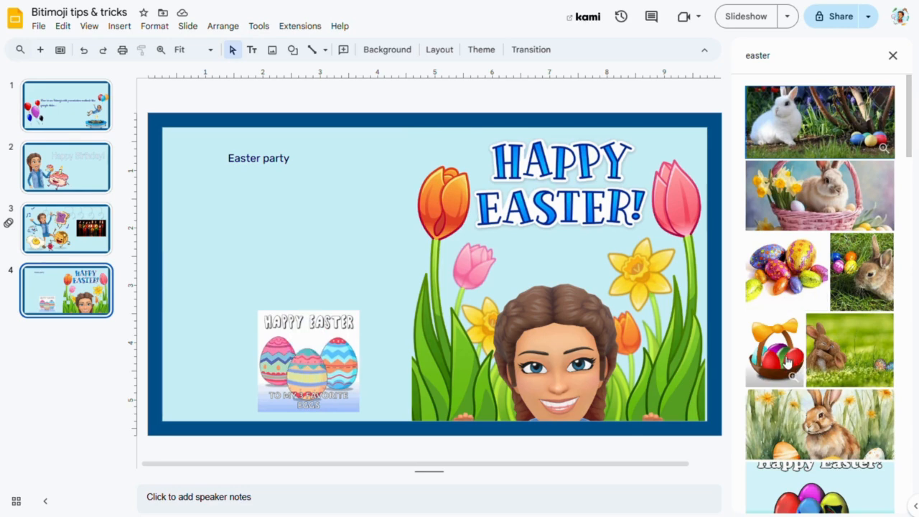
Insert the photo of colorful foil-wrapped Easter eggs on a white background into slide 4
scroll(787, 361, down, 3)
scroll(782, 337, up, 2)
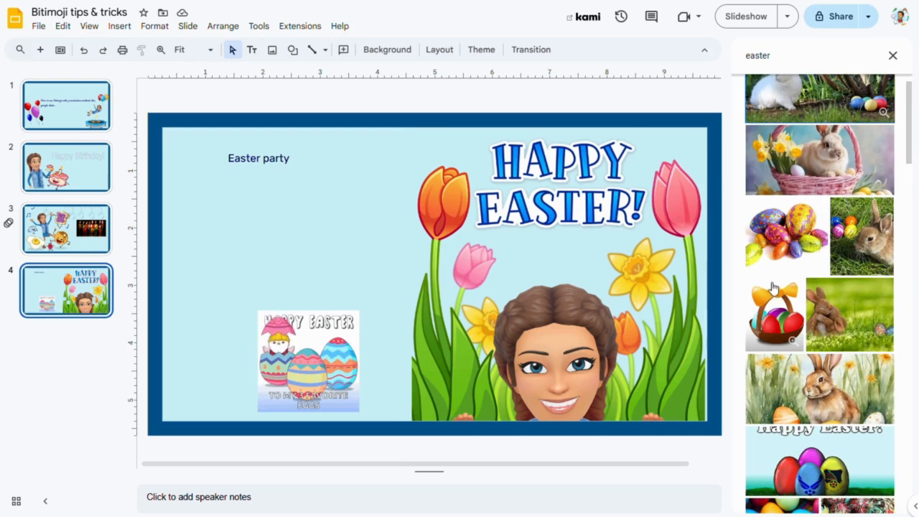
click(775, 307)
click(775, 305)
click(776, 267)
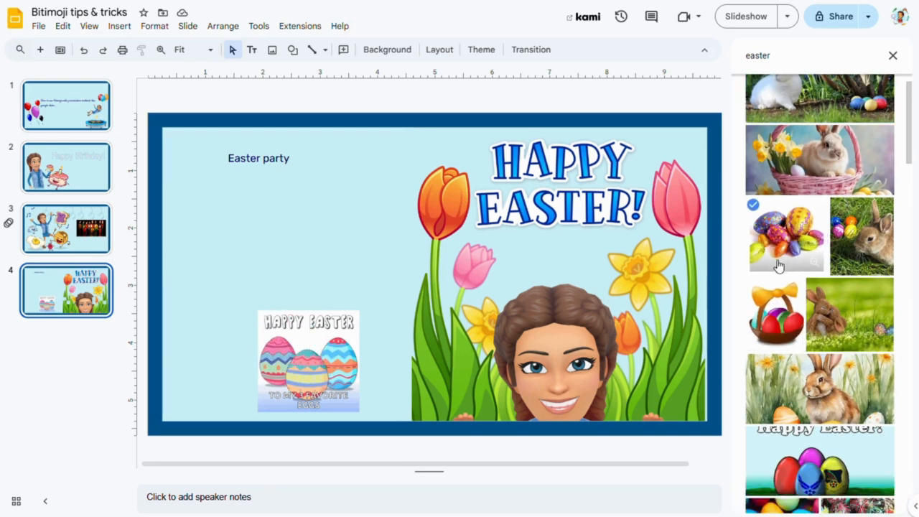
click(878, 495)
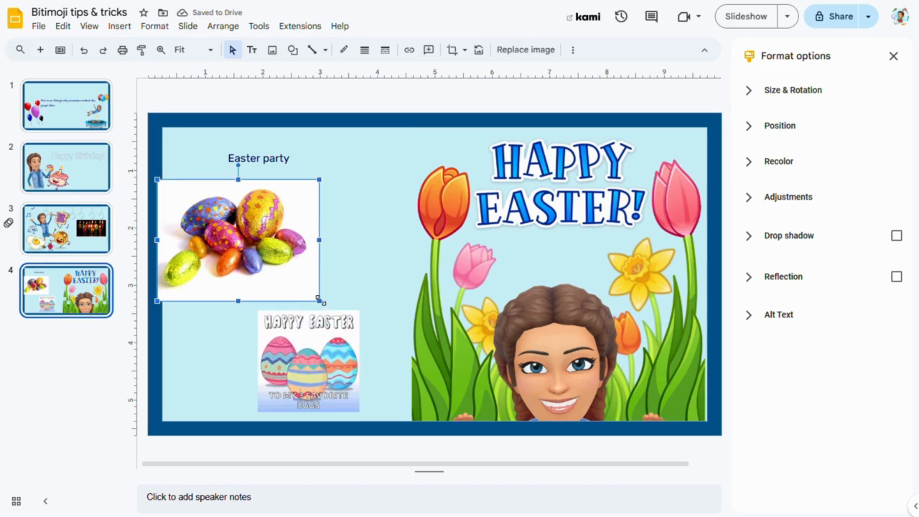
Shrink the colorful eggs photo and place it between the "Easter party" text and the Happy Easter GIF
drag(320, 300, 269, 266)
drag(215, 222, 282, 243)
click(395, 273)
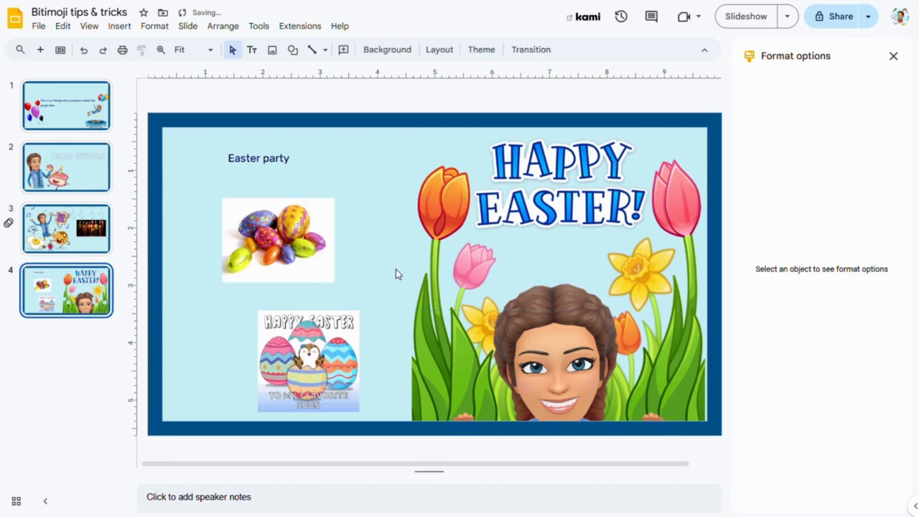
Insert the web image of a brown egg basket with a yellow bow into slide 4
click(122, 31)
mouse_move(180, 53)
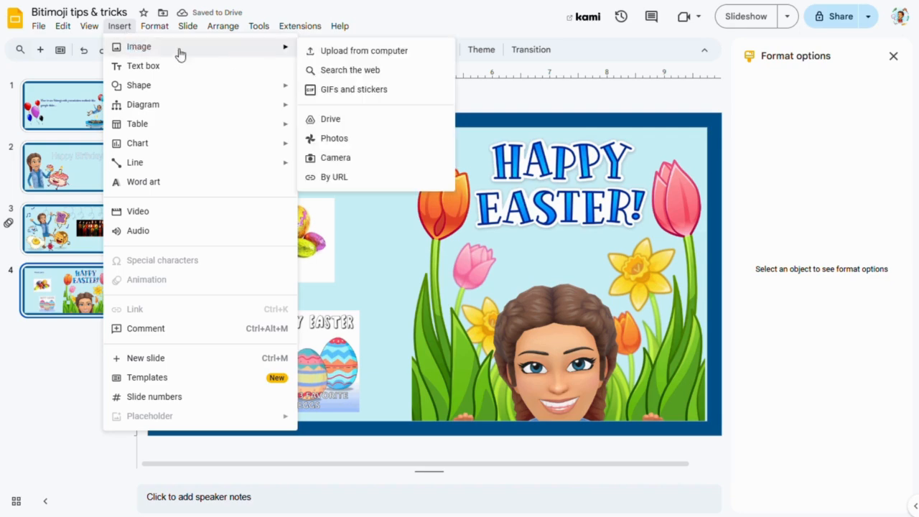
click(328, 67)
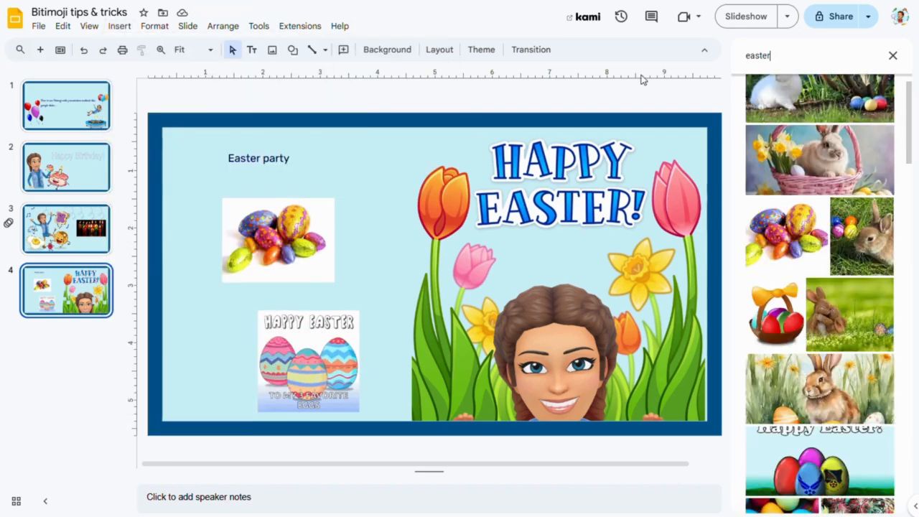
click(781, 321)
scroll(814, 306, down, 4)
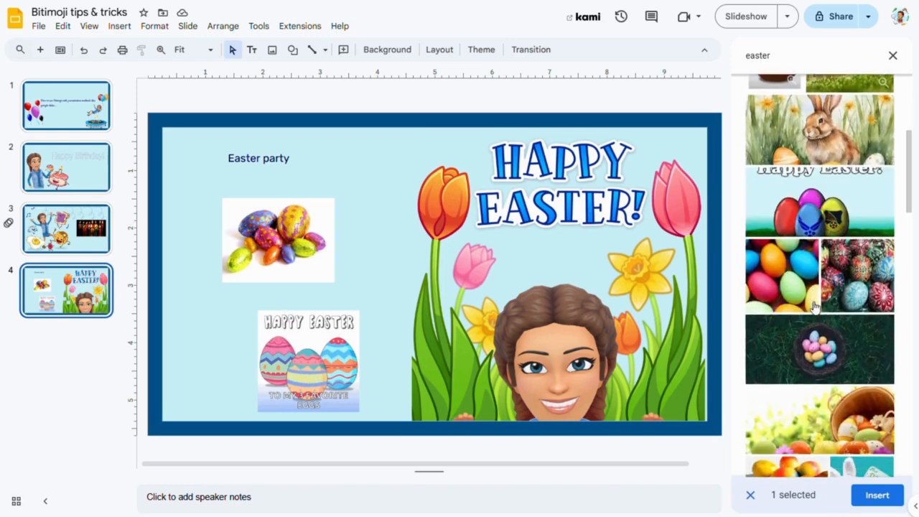
scroll(814, 306, down, 10)
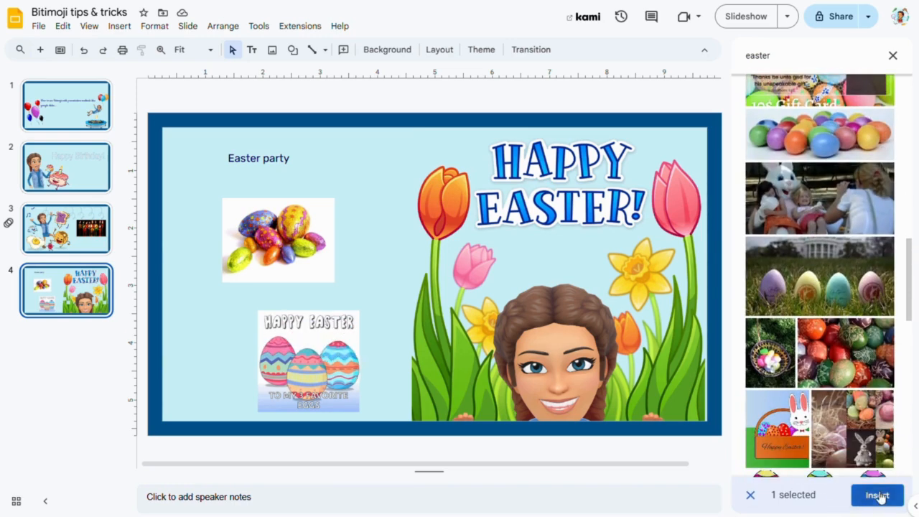
click(876, 495)
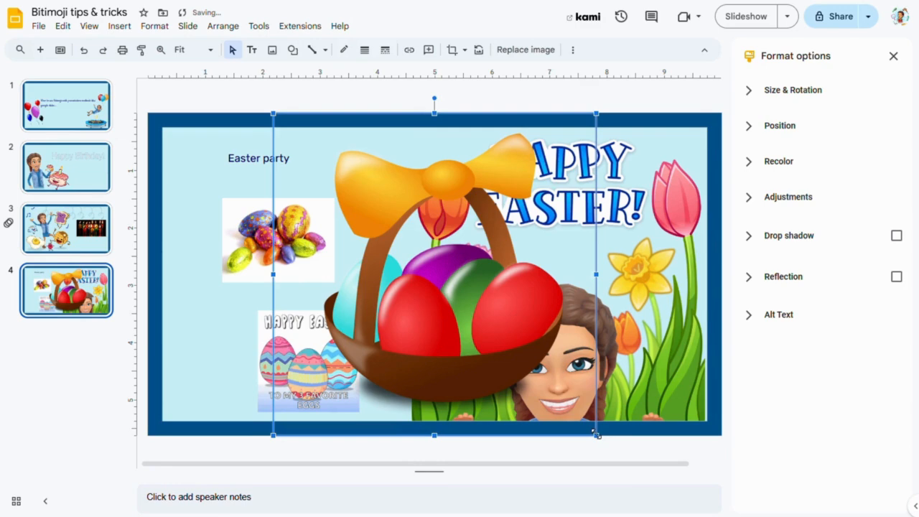
Shrink the egg basket image and place it beside the colorful eggs photo, just left of the orange tulip
drag(596, 433, 430, 271)
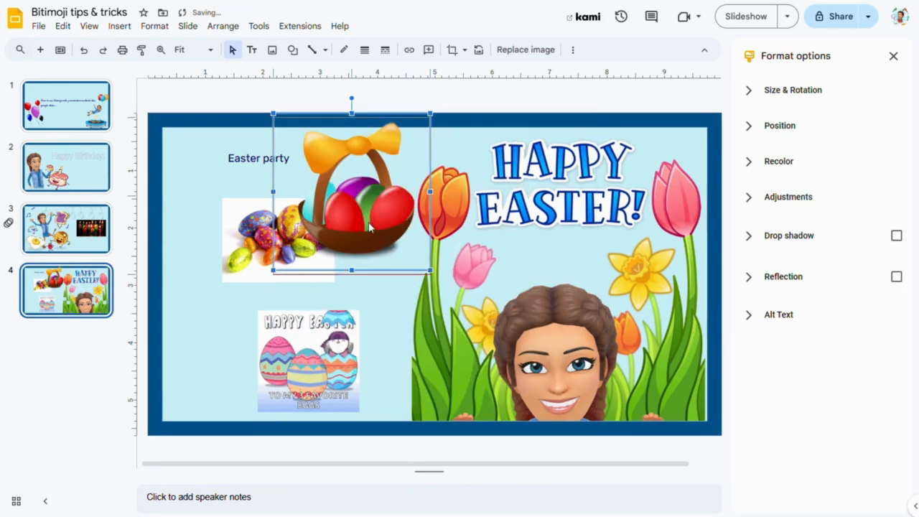
drag(370, 226, 381, 265)
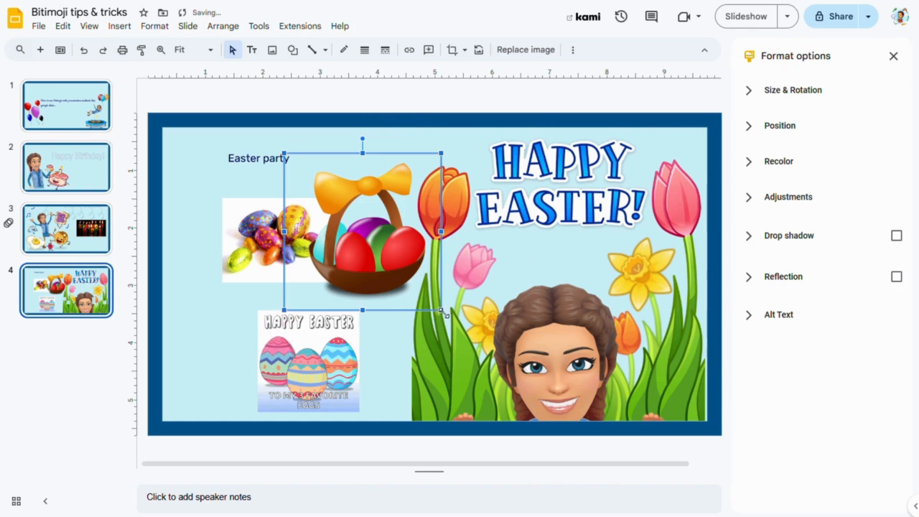
drag(440, 310, 386, 255)
drag(346, 209, 386, 250)
click(406, 368)
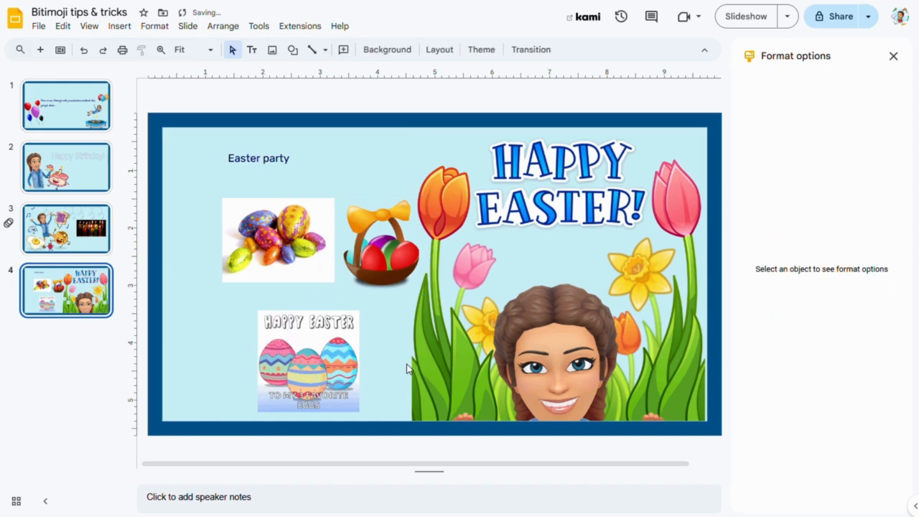